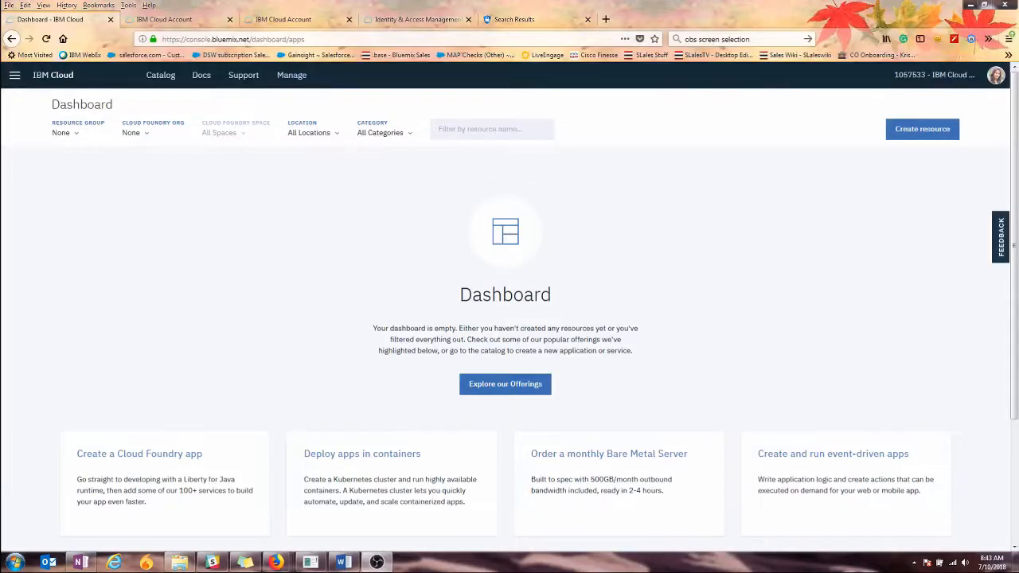
# Create a new resource group named CloudObjectStorage in the account's resource groups
pyautogui.click(292, 75)
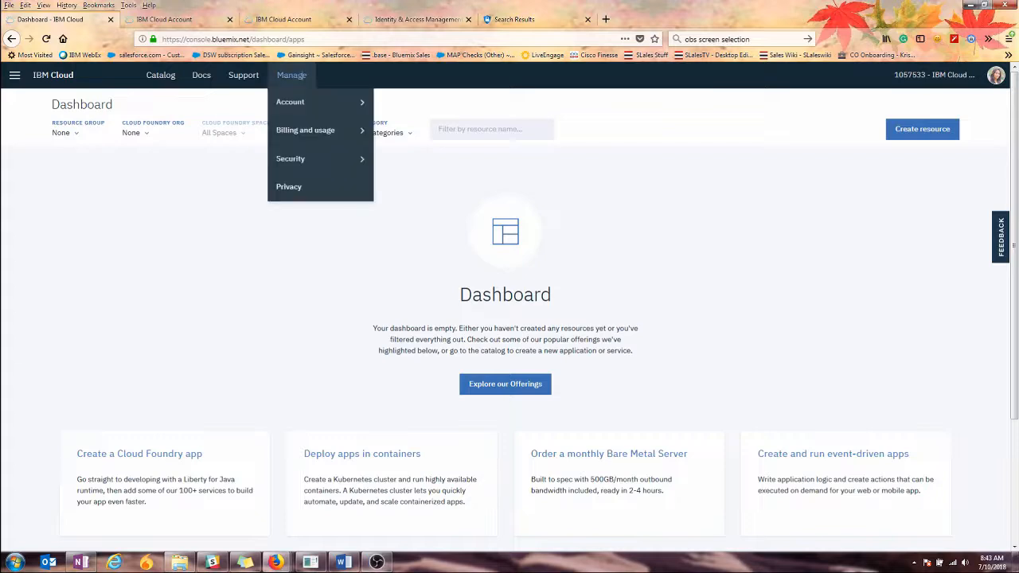
pyautogui.moveTo(320, 102)
pyautogui.click(411, 158)
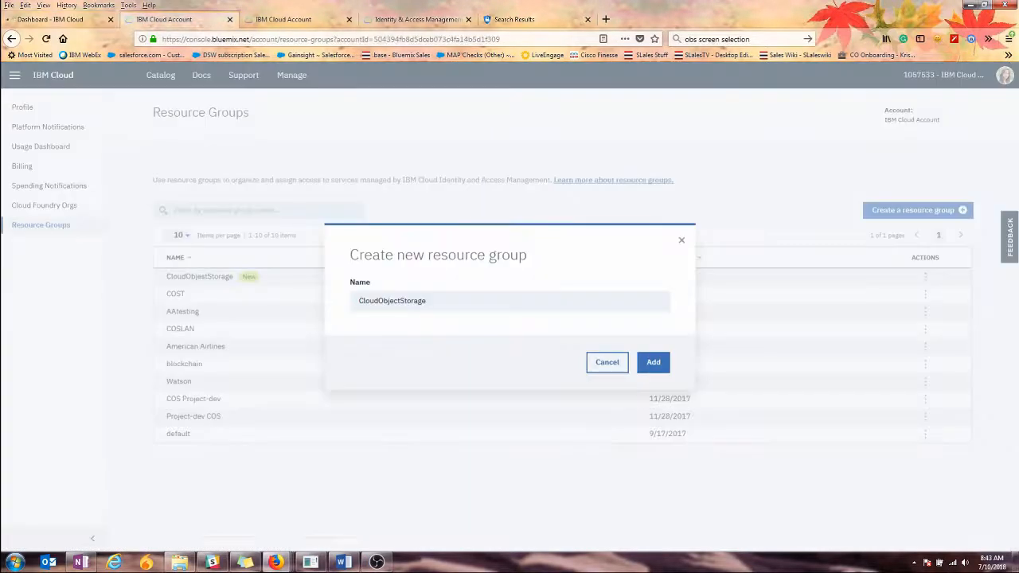
pyautogui.click(509, 301)
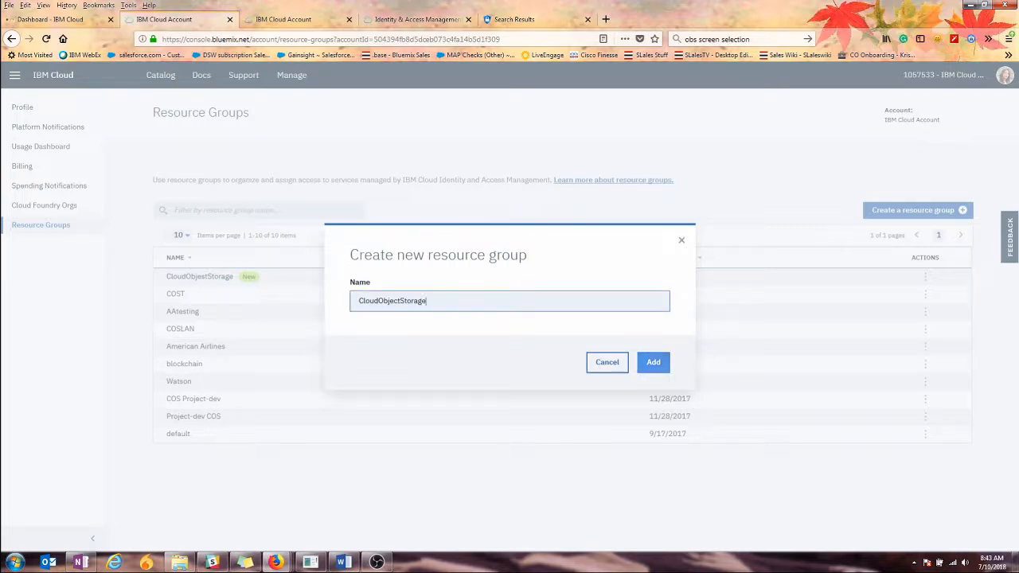
pyautogui.click(653, 362)
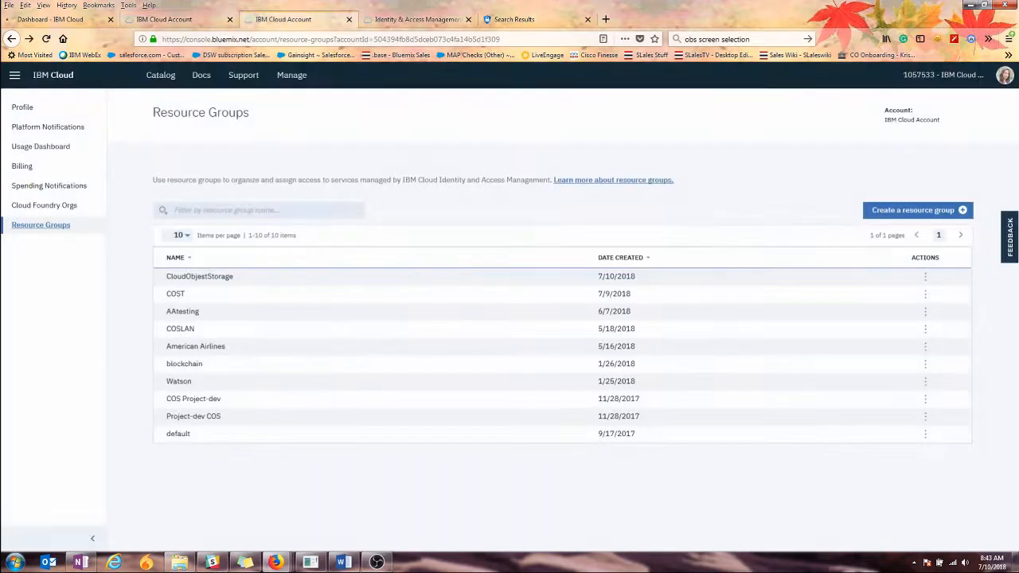
# Open the account's user list, start a user invitation and enter the invitee's email address
pyautogui.click(307, 75)
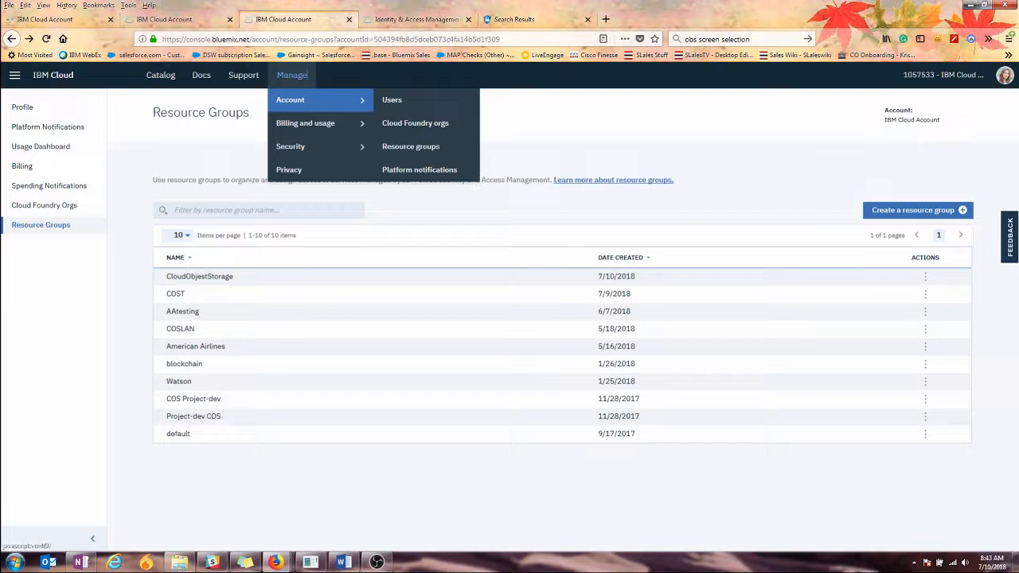
pyautogui.click(391, 99)
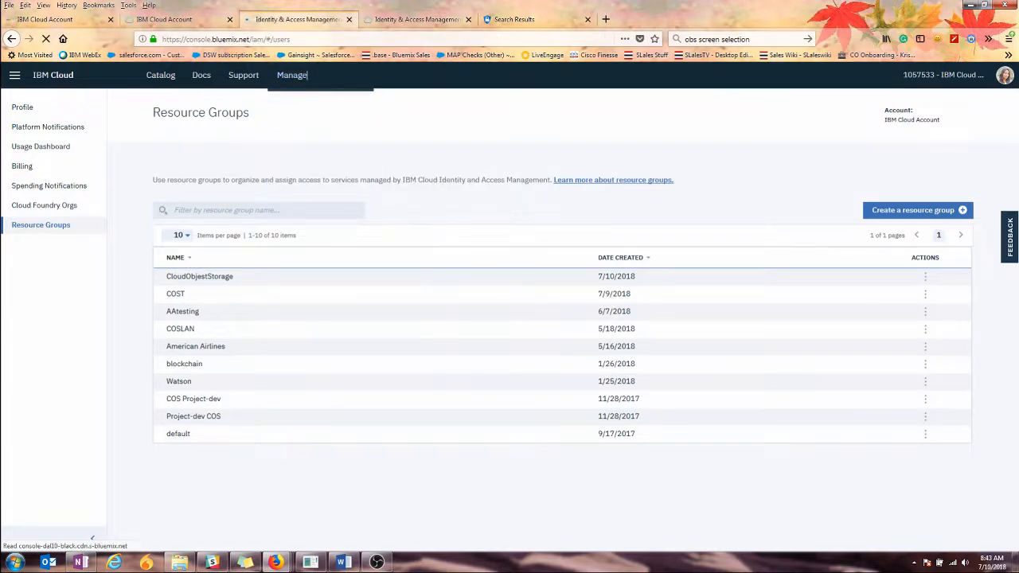
pyautogui.click(417, 19)
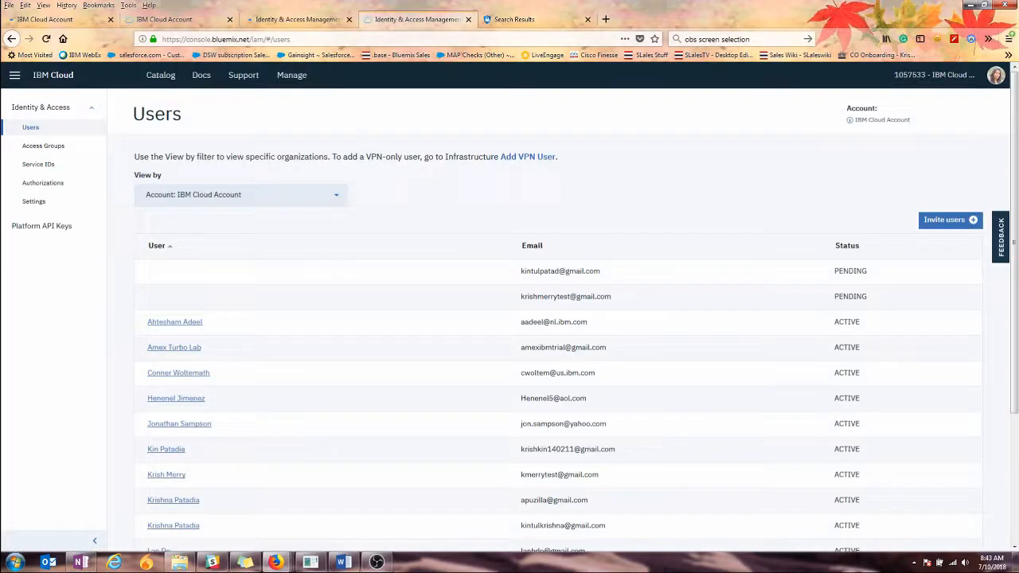
pyautogui.click(950, 221)
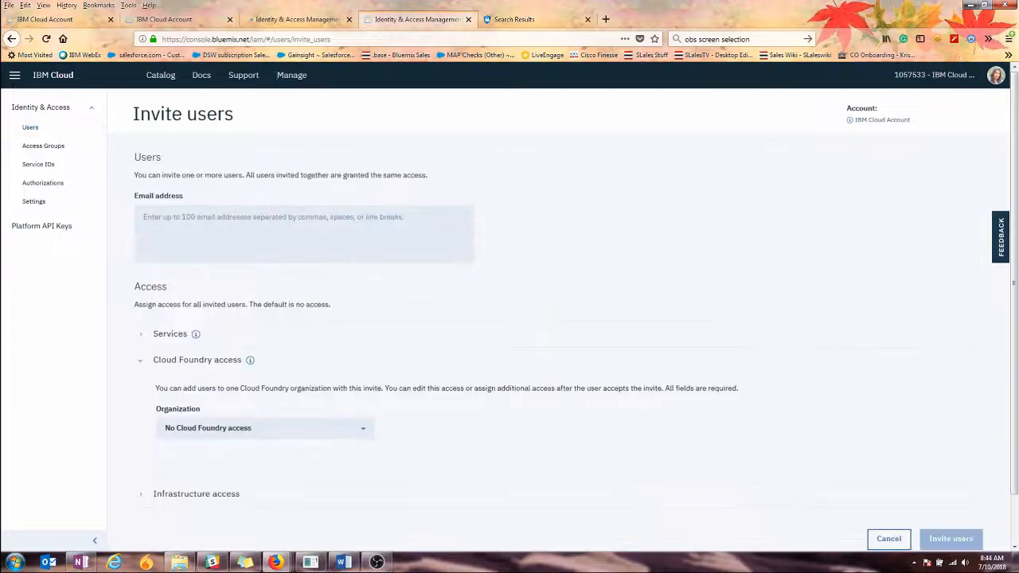
pyautogui.hotkey('ctrl', 'v')
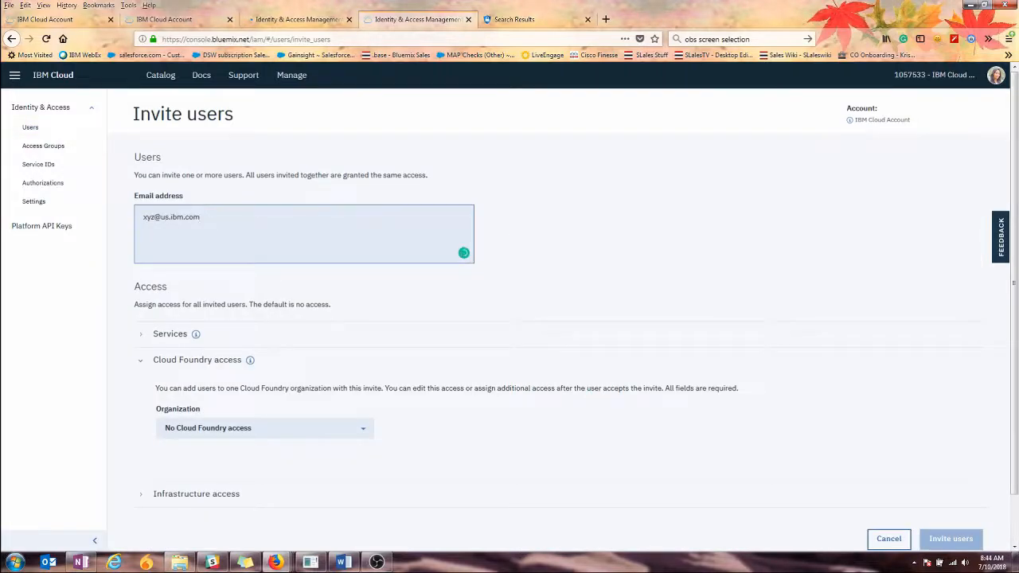
# Collapse the Cloud Foundry access section and set the Services access to be assigned to a resource group
pyautogui.click(141, 361)
pyautogui.click(141, 335)
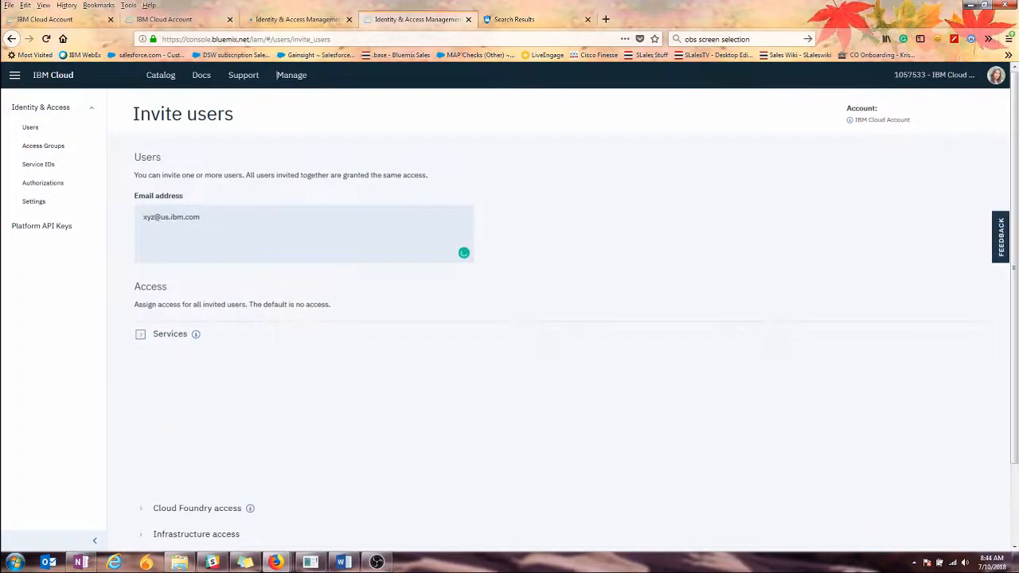
pyautogui.moveTo(221, 384)
pyautogui.click(263, 402)
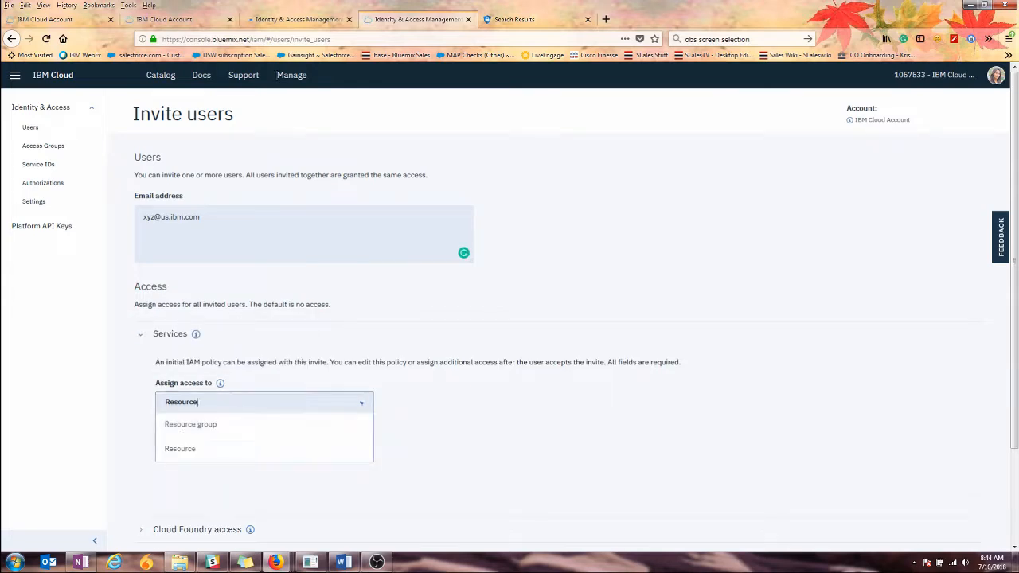
pyautogui.click(190, 424)
# Choose the CloudObjestStorage resource group and give the invitee the Administrator role on it
pyautogui.scroll(-3, 262, 359)
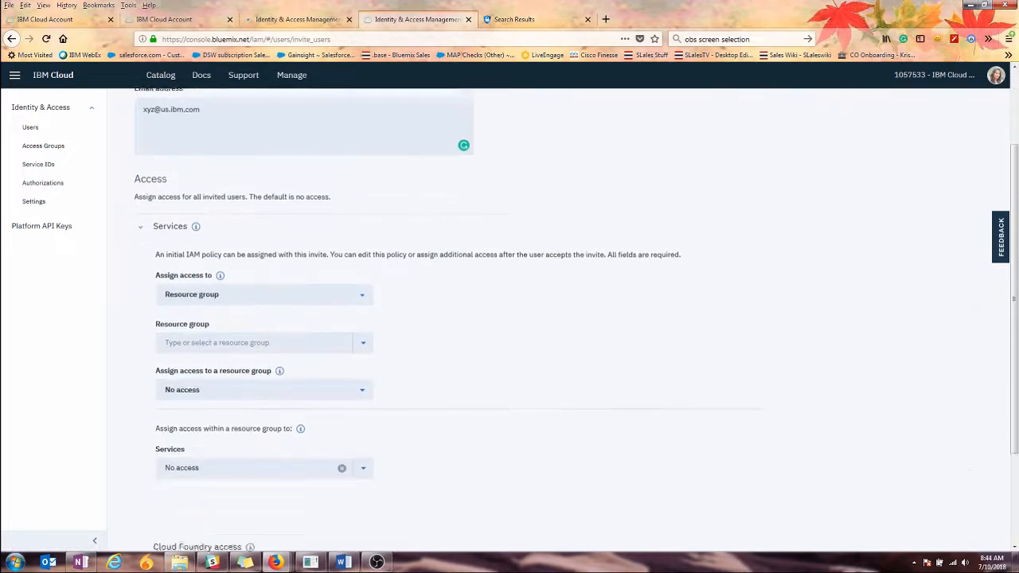
pyautogui.click(363, 329)
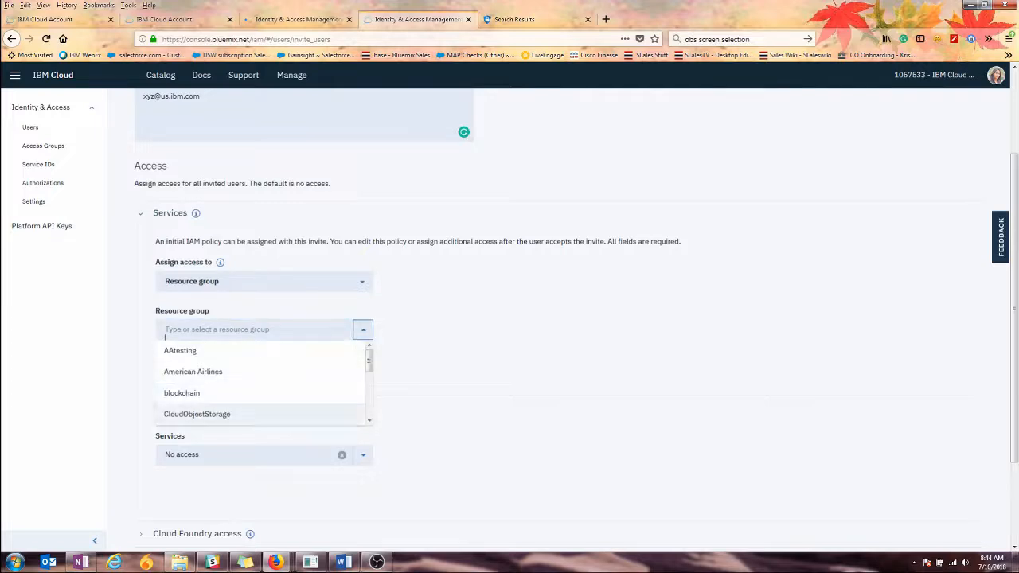
pyautogui.click(197, 414)
pyautogui.click(200, 377)
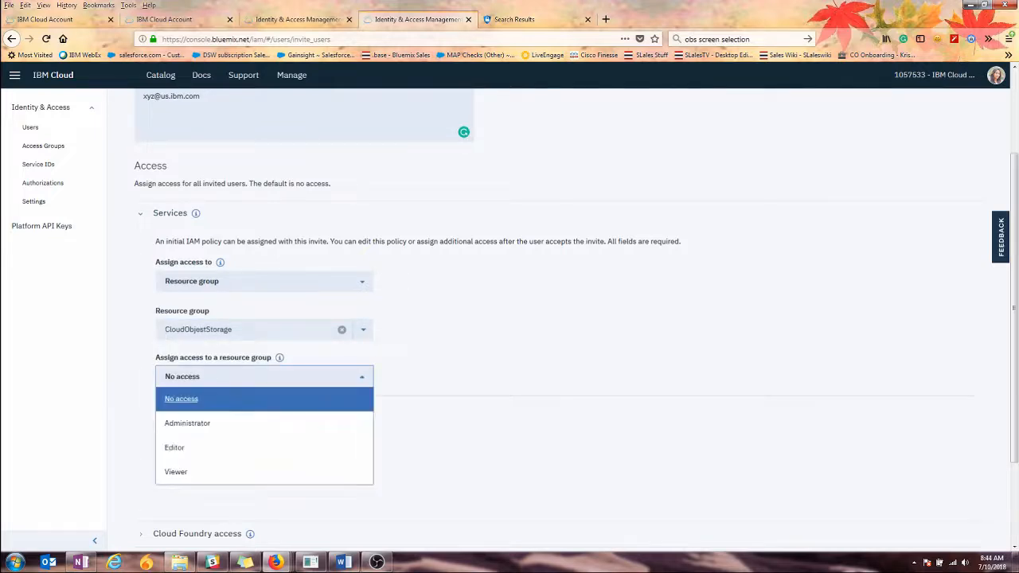
pyautogui.click(191, 421)
# Choose Cloud Object Storage as the service to grant access to within the resource group
pyautogui.scroll(-3, 557, 318)
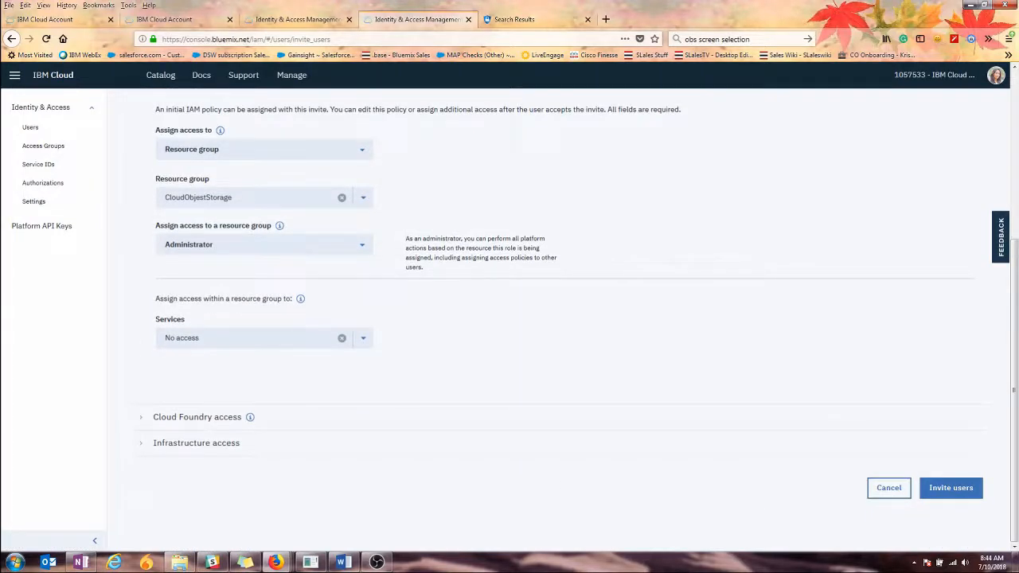
pyautogui.click(363, 338)
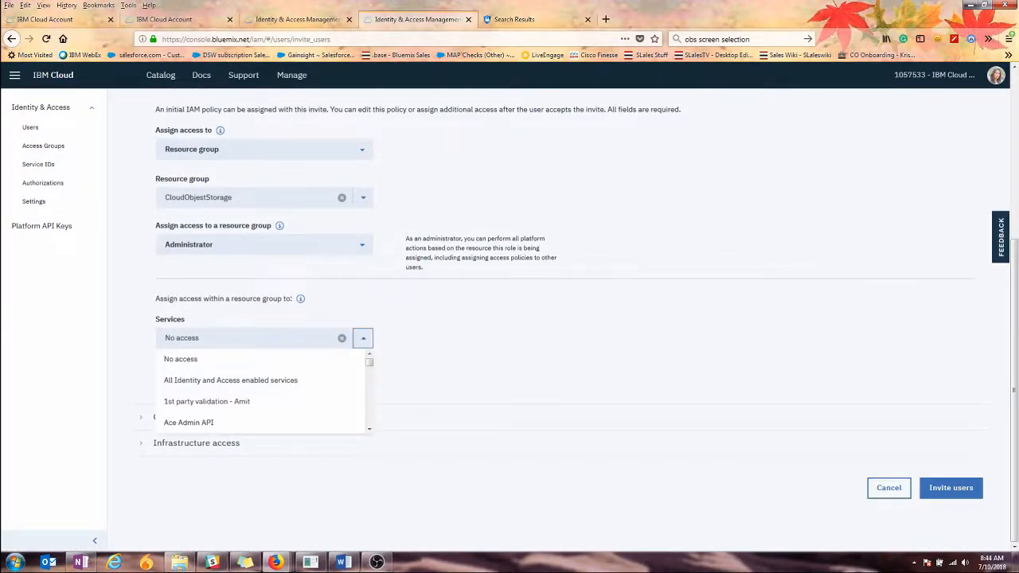
pyautogui.scroll(-4, 263, 390)
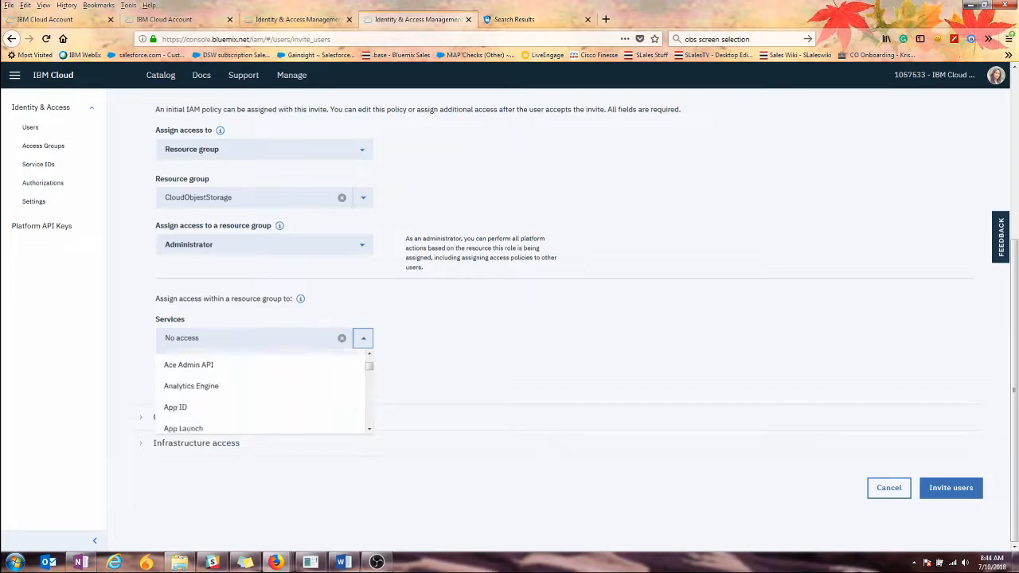
pyautogui.scroll(-2, 263, 390)
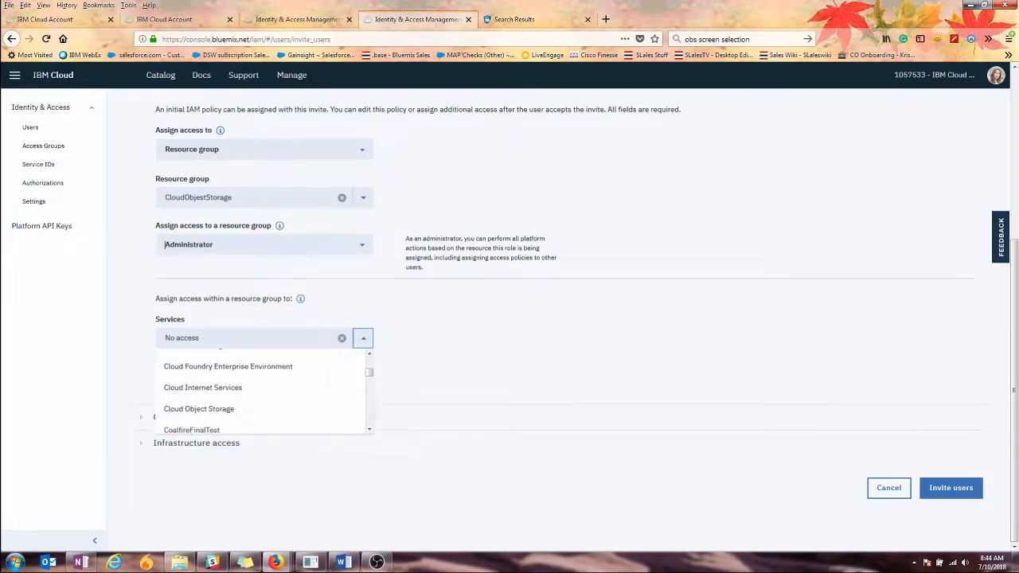
pyautogui.click(207, 407)
# Assign the Administrator platform access role and the Manager service access role for Cloud Object Storage
pyautogui.scroll(-3, 510, 319)
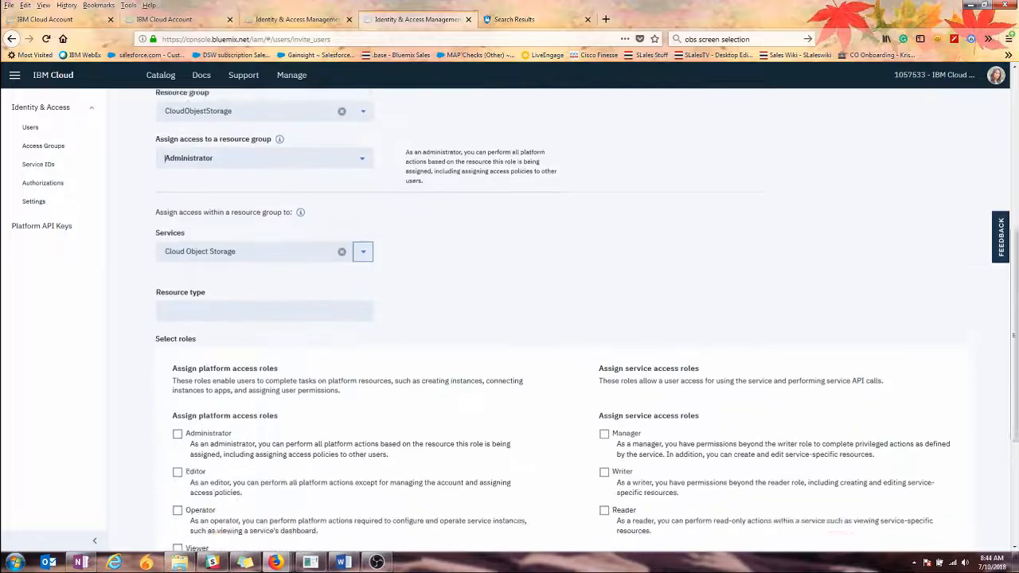
pyautogui.click(177, 339)
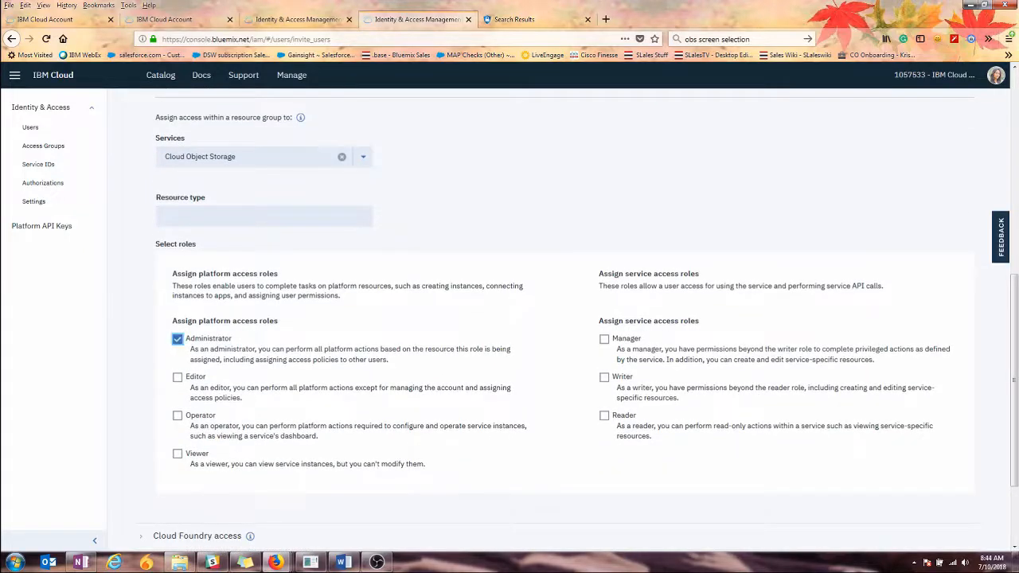
pyautogui.click(604, 339)
pyautogui.scroll(-2, 605, 339)
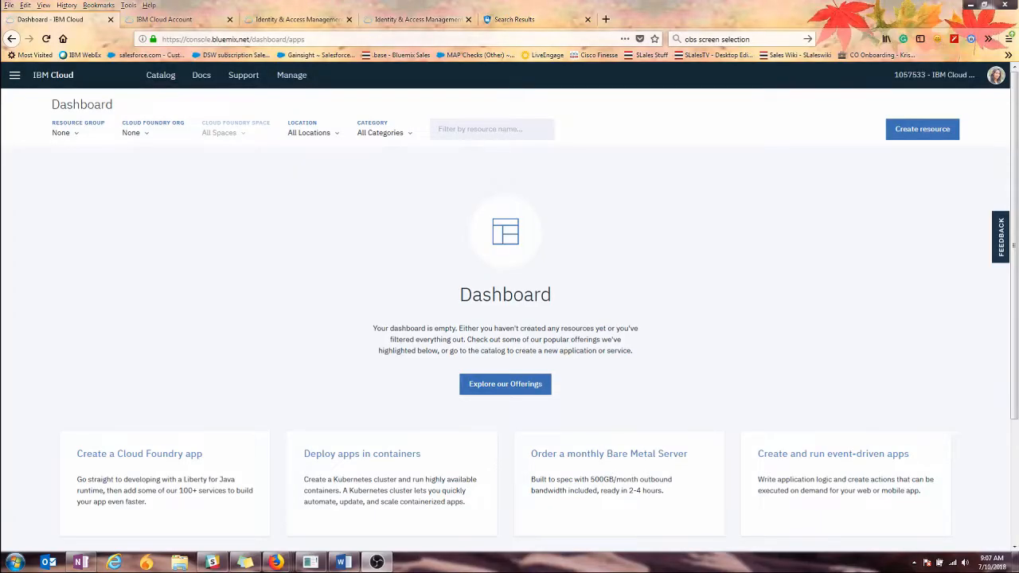
# Open the account's list of Cloud Foundry organizations
pyautogui.click(292, 74)
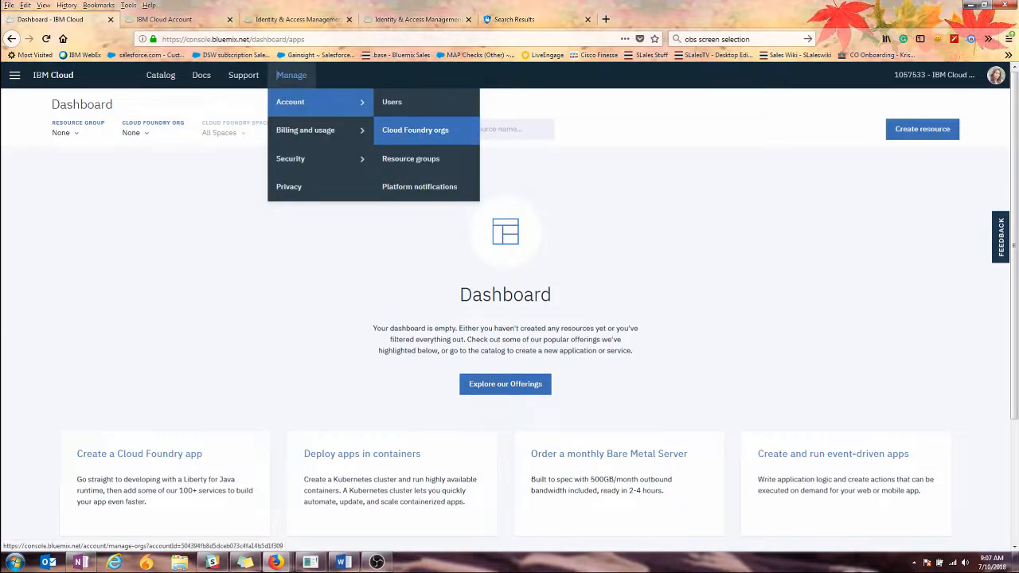
pyautogui.click(415, 130)
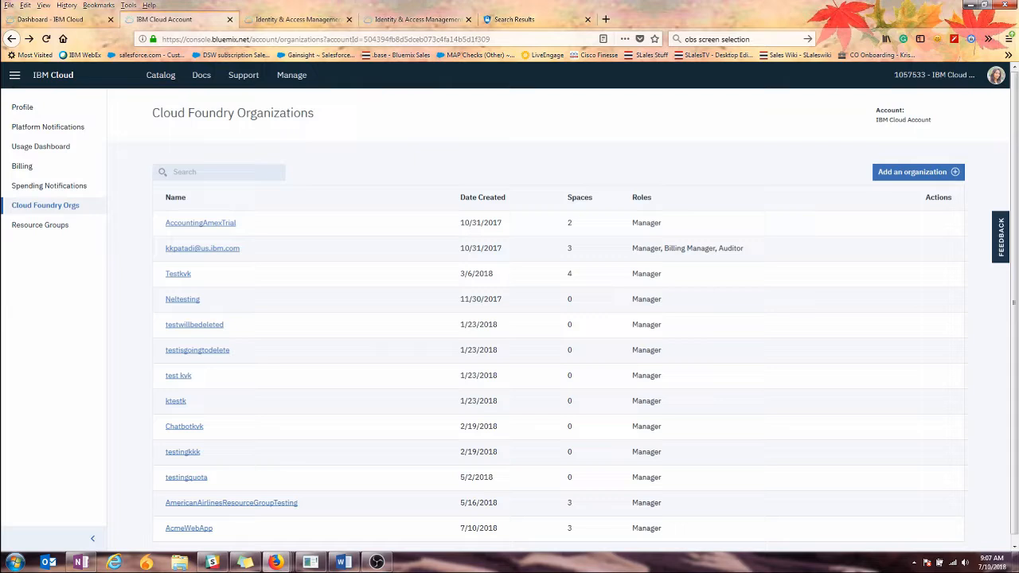
pyautogui.click(916, 172)
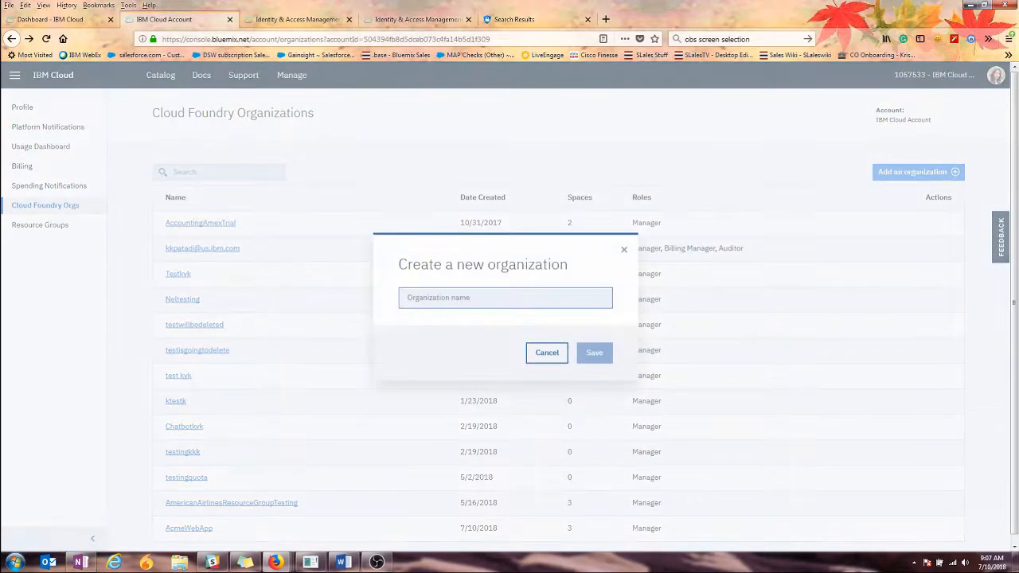
pyautogui.write('Ac')
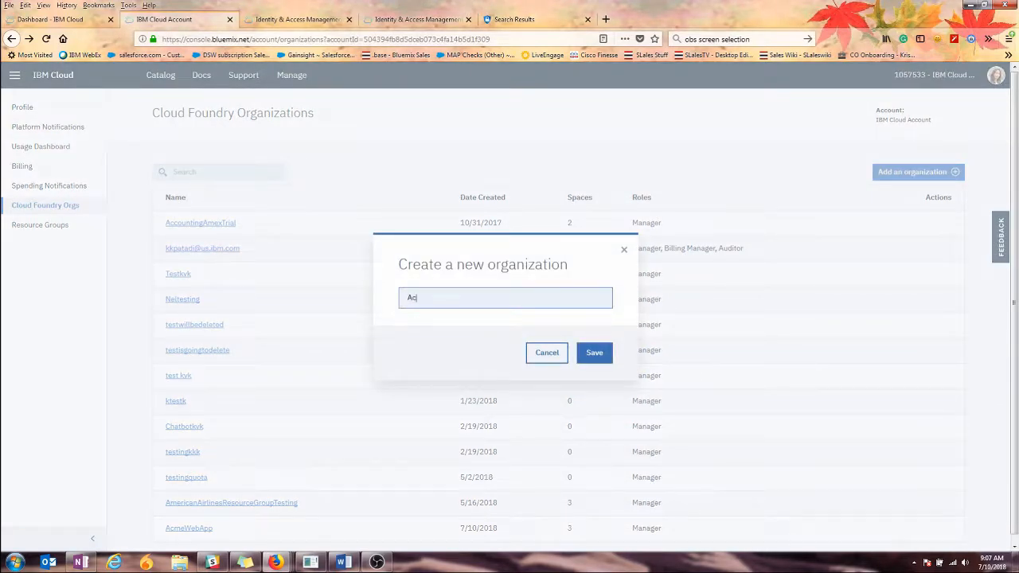
pyautogui.write('meWebApp')
pyautogui.click(547, 353)
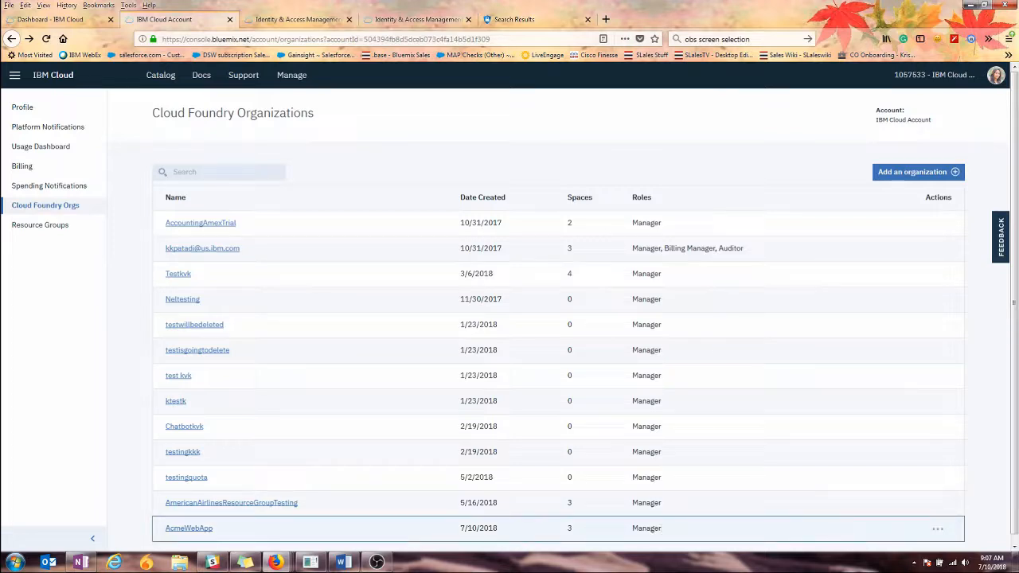
# Open the spaces of the AcmeWebApp organization
pyautogui.click(937, 529)
pyautogui.click(879, 488)
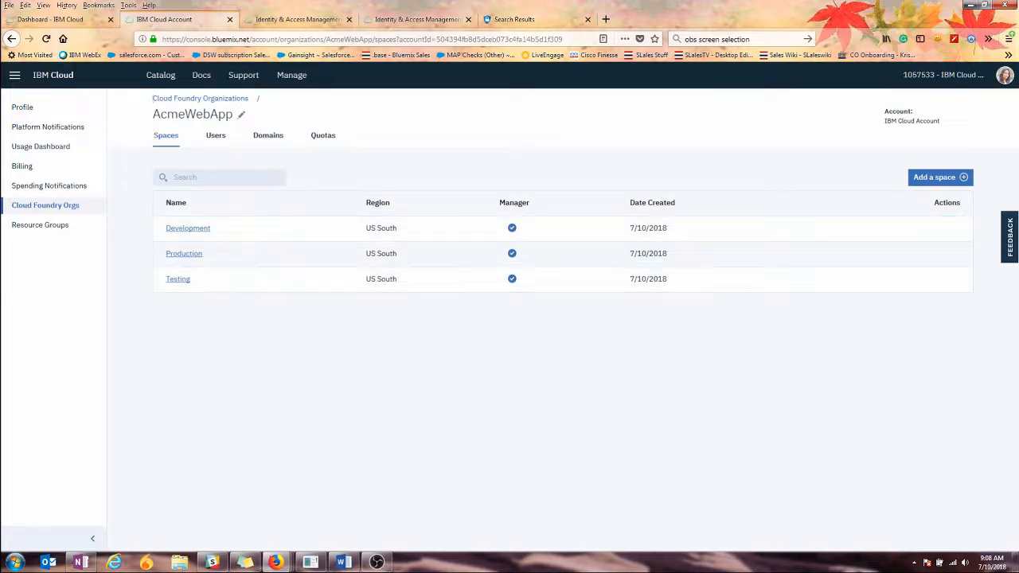
# Go to the account's Invite users form and enter the invitee's email address
pyautogui.click(292, 74)
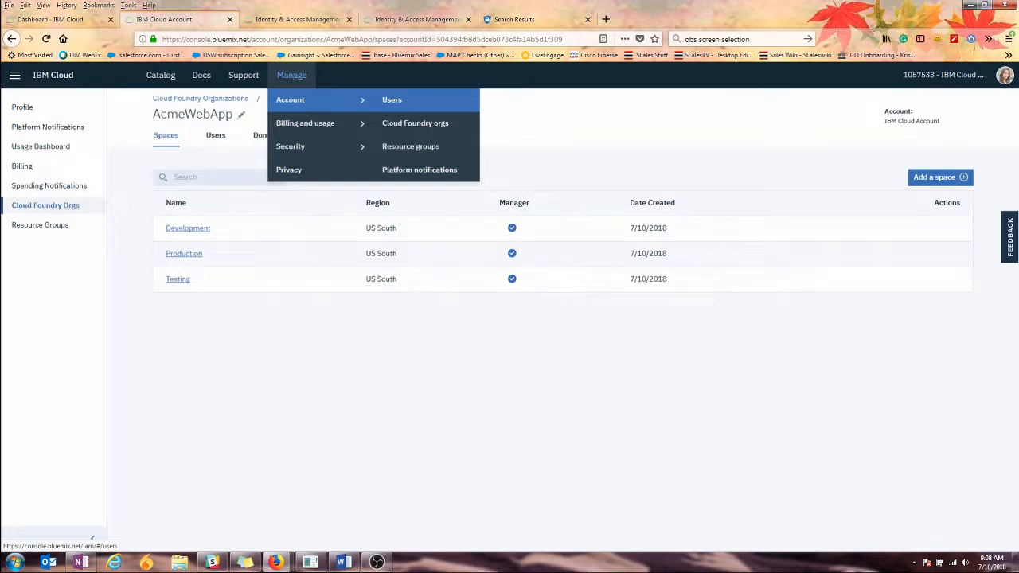
pyautogui.click(299, 20)
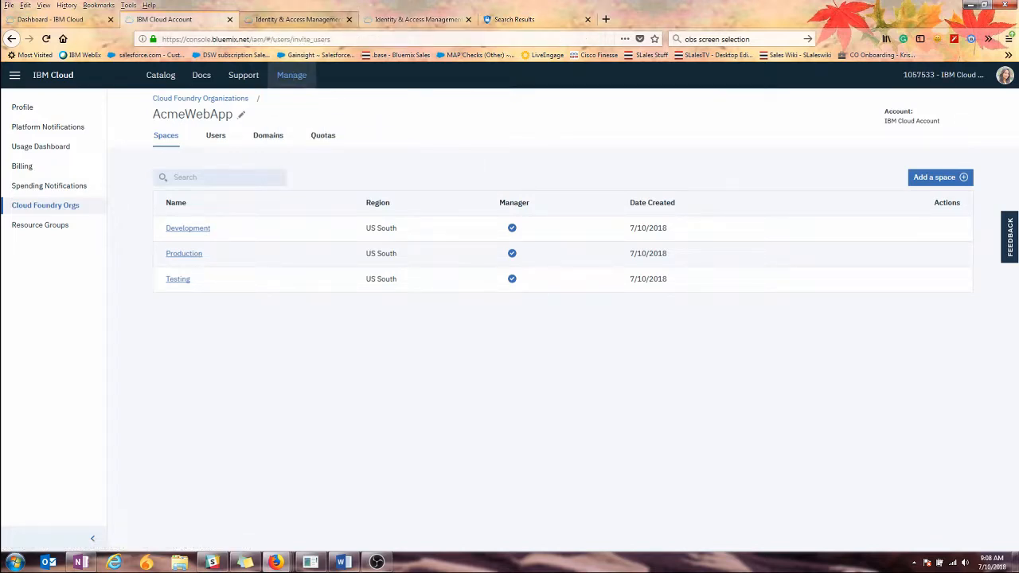
pyautogui.click(143, 260)
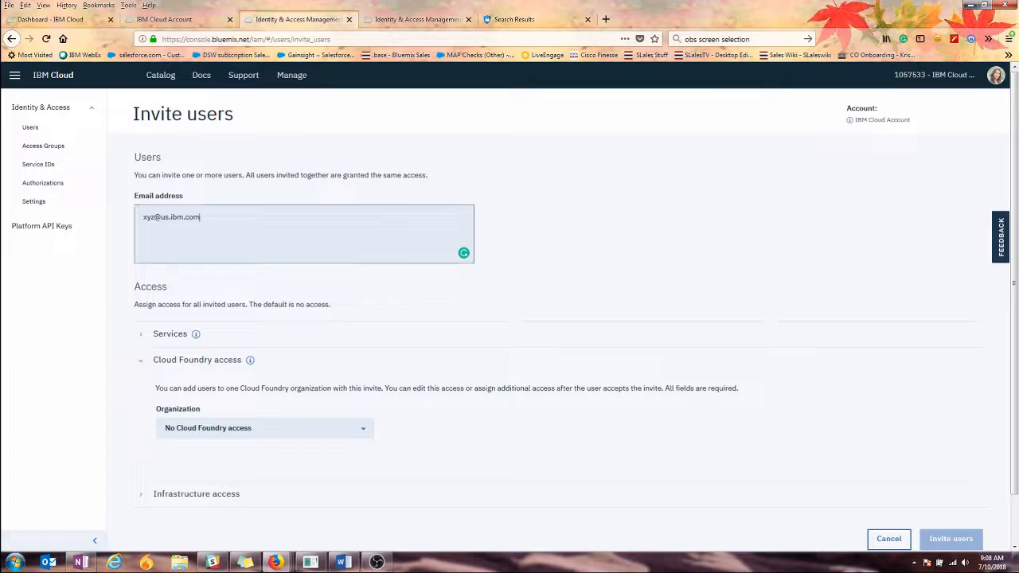
# Under Cloud Foundry access, select the AcmeWebApp organization and give the invitee the Auditor organization role
pyautogui.click(265, 429)
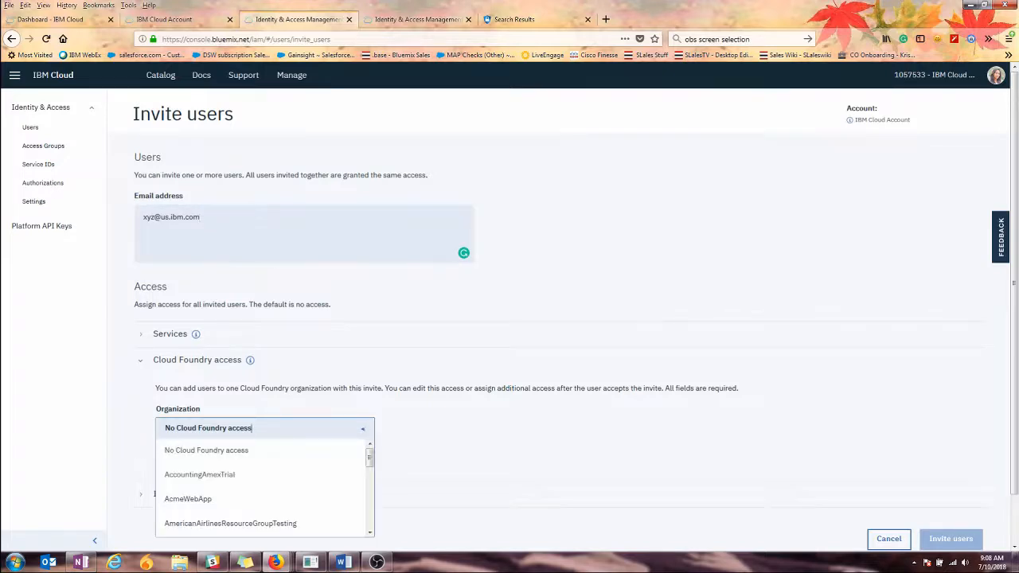
pyautogui.click(188, 499)
pyautogui.scroll(-2, 188, 499)
pyautogui.scroll(-4, 164, 400)
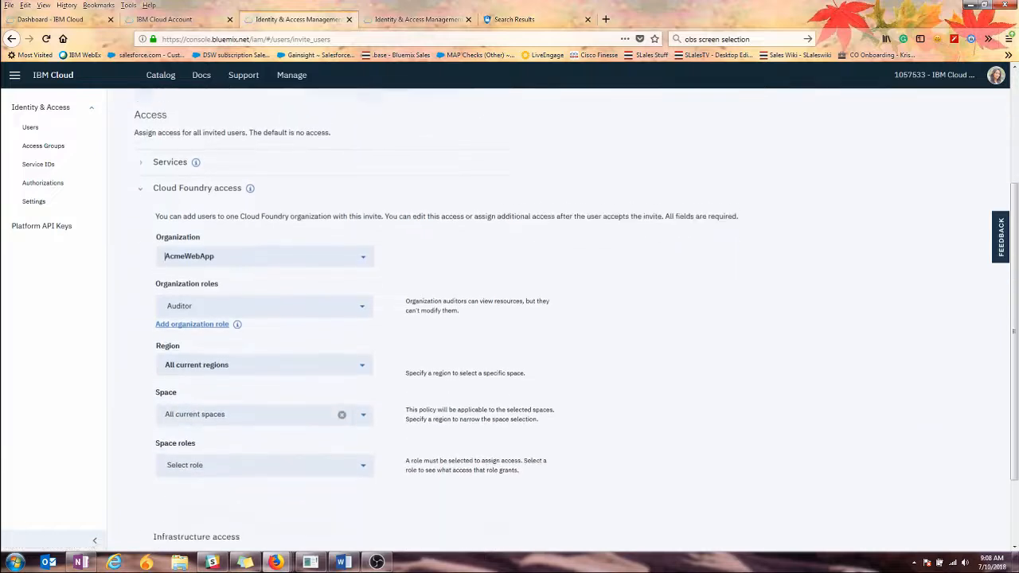
pyautogui.click(362, 297)
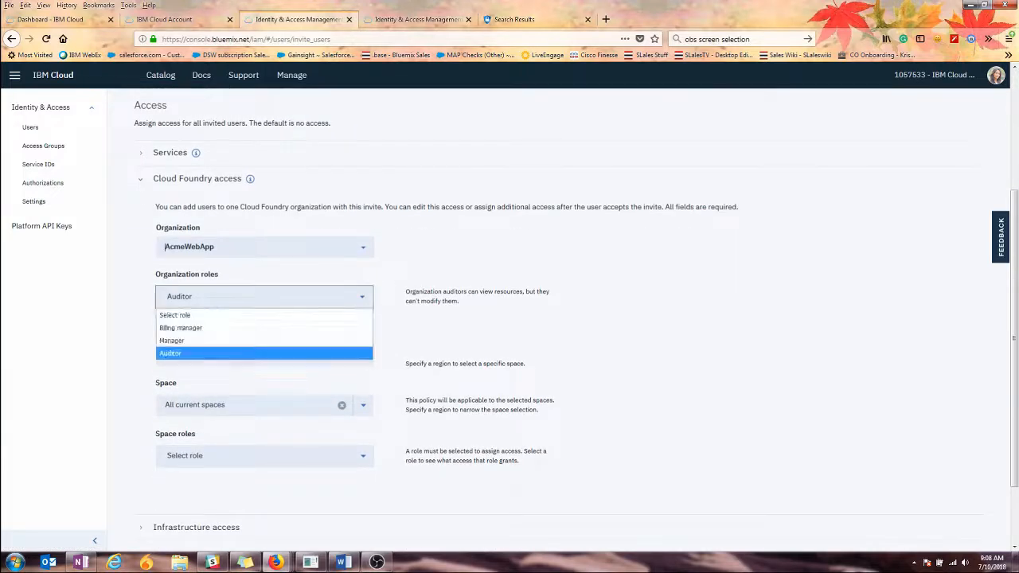
pyautogui.click(170, 354)
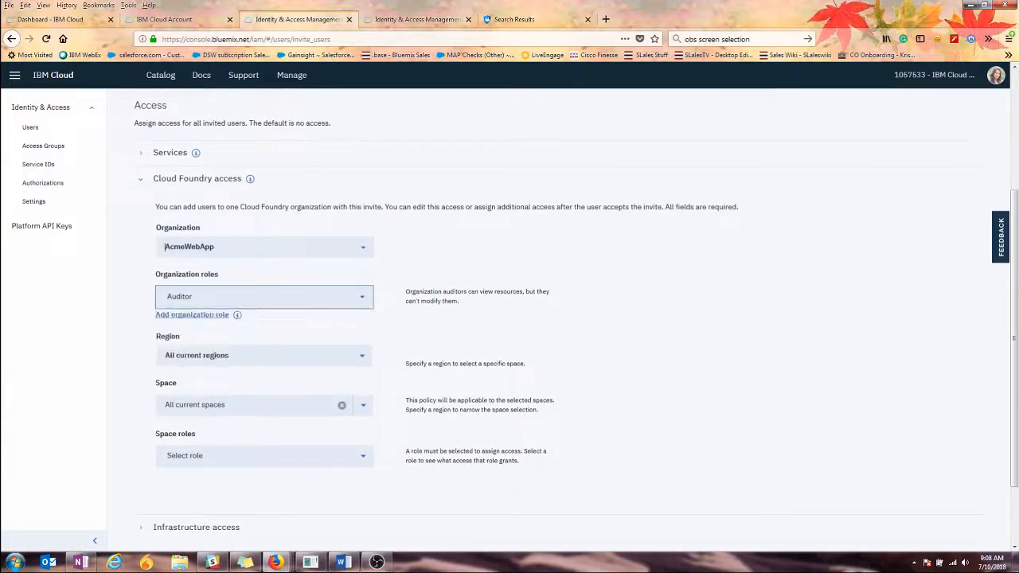
# Set the invitee's Cloud Foundry region to US South and the space to Development
pyautogui.click(363, 356)
pyautogui.press('Return')
pyautogui.click(362, 405)
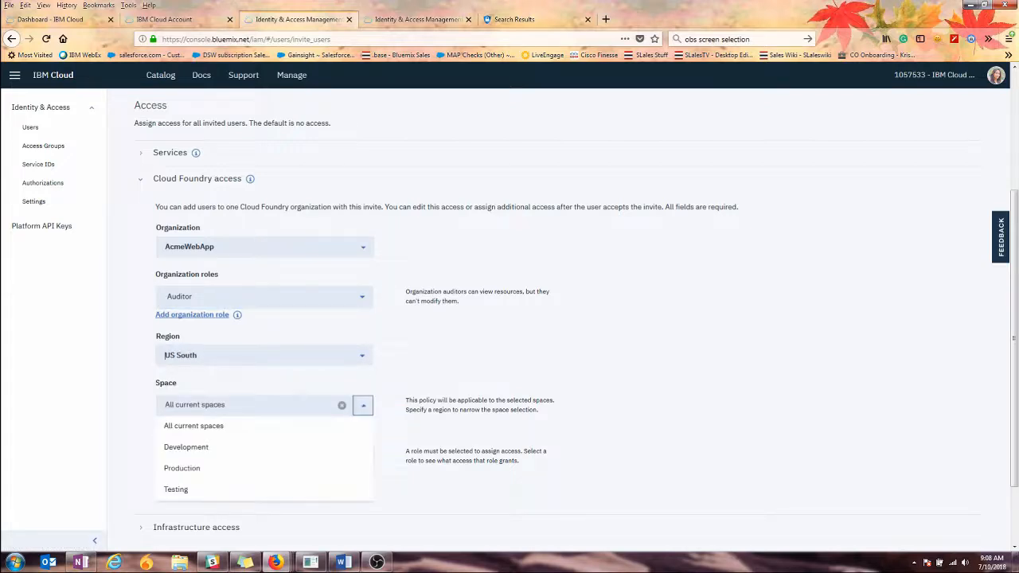
pyautogui.press('Down')
pyautogui.press('Down')
pyautogui.press('Return')
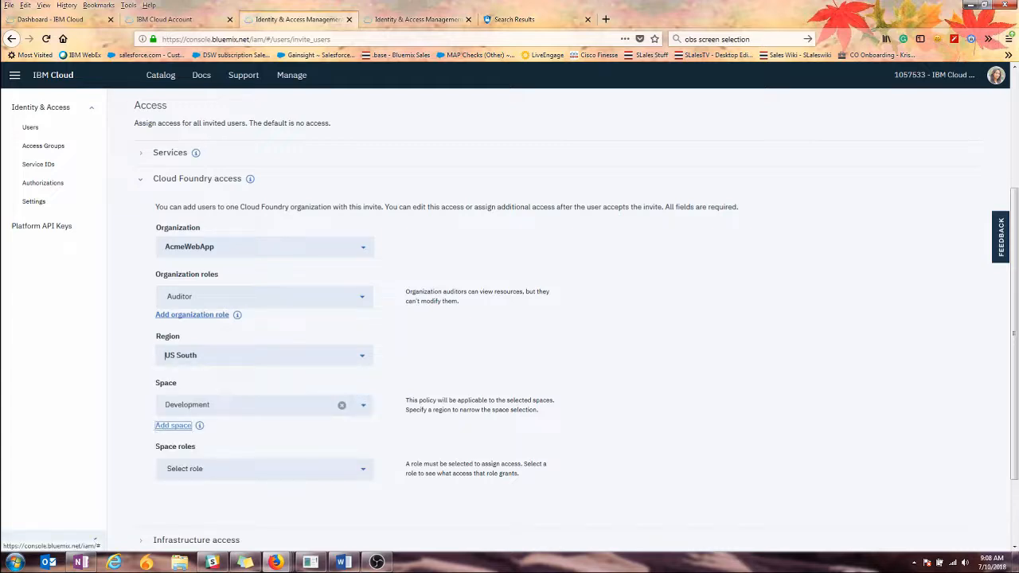
# Add Testing as a second space and give the invitee the Developer space role
pyautogui.click(173, 425)
pyautogui.click(363, 443)
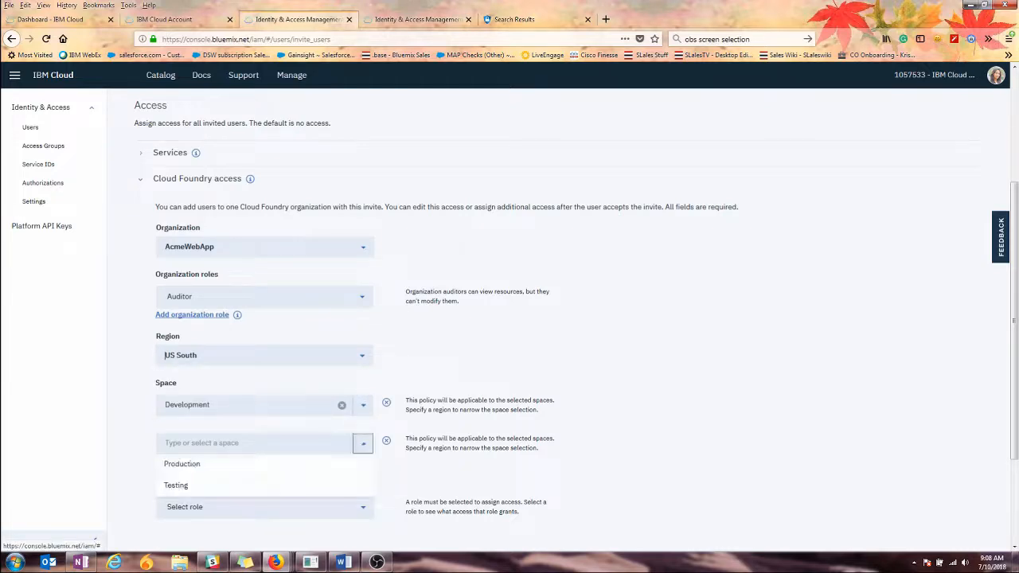
pyautogui.click(179, 485)
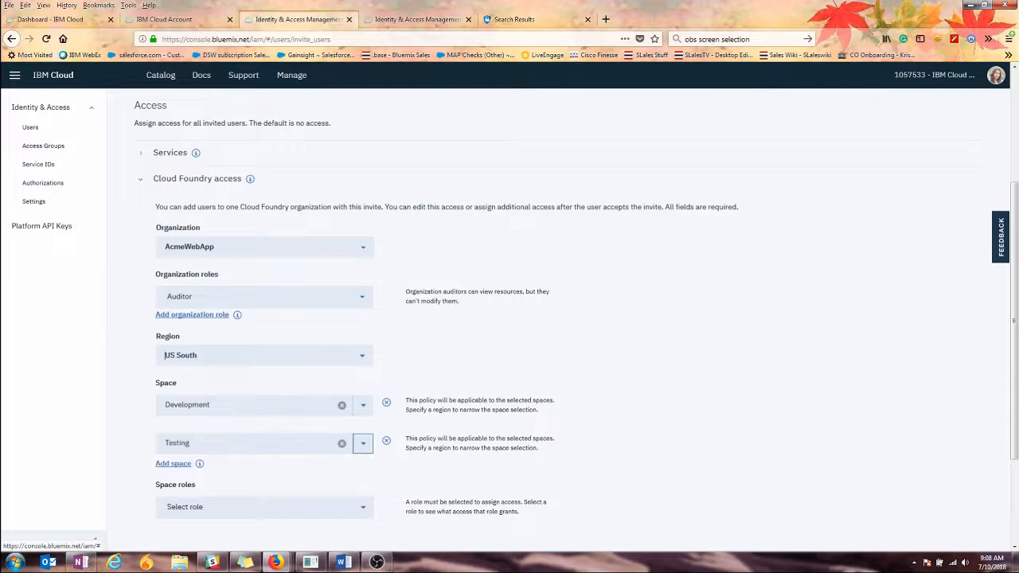
pyautogui.scroll(-3, 558, 319)
pyautogui.click(239, 386)
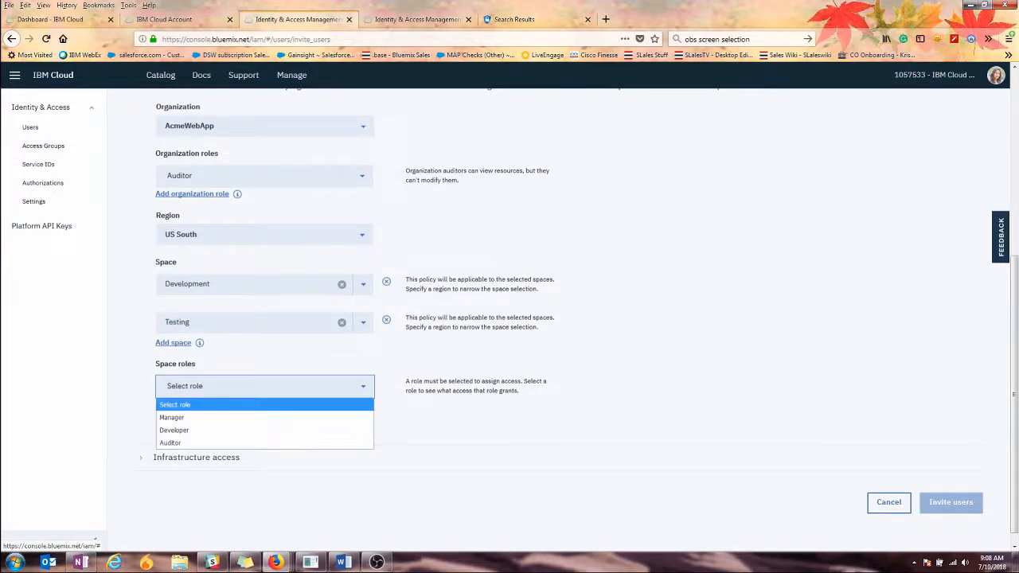
pyautogui.click(184, 430)
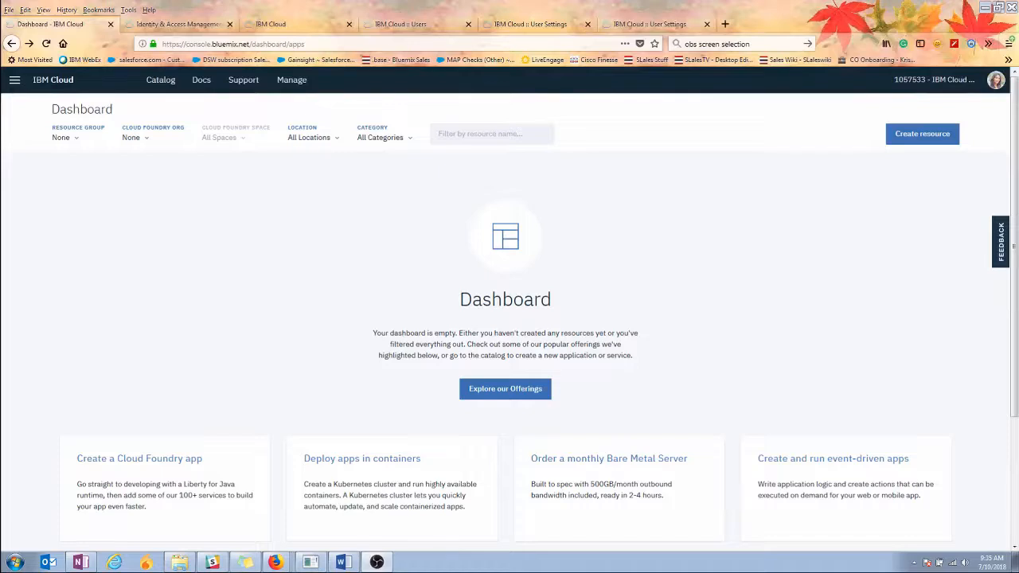
# Go to the account's Invite users form and set the Infrastructure access permissions to View only
pyautogui.click(292, 79)
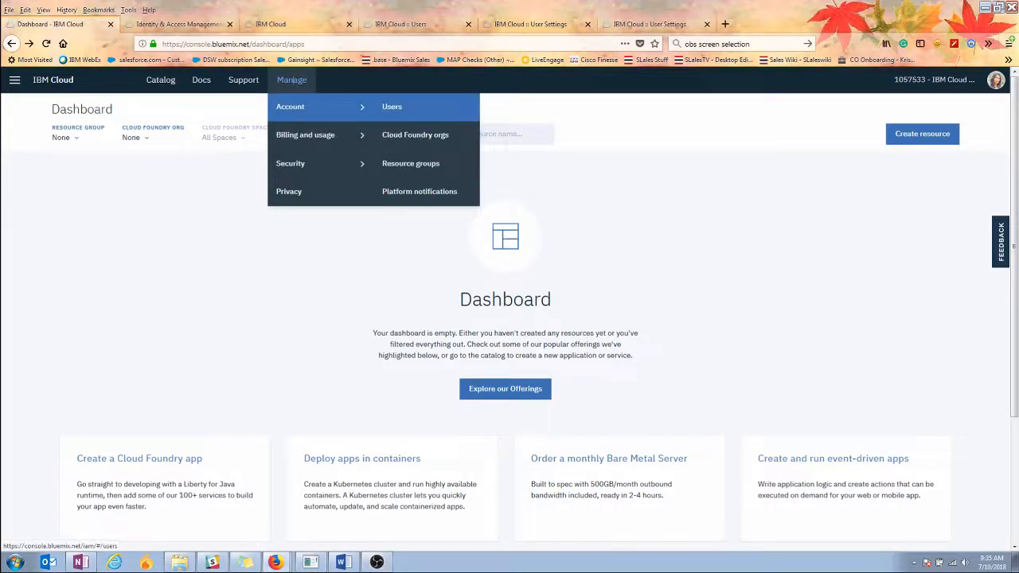
pyautogui.click(392, 107)
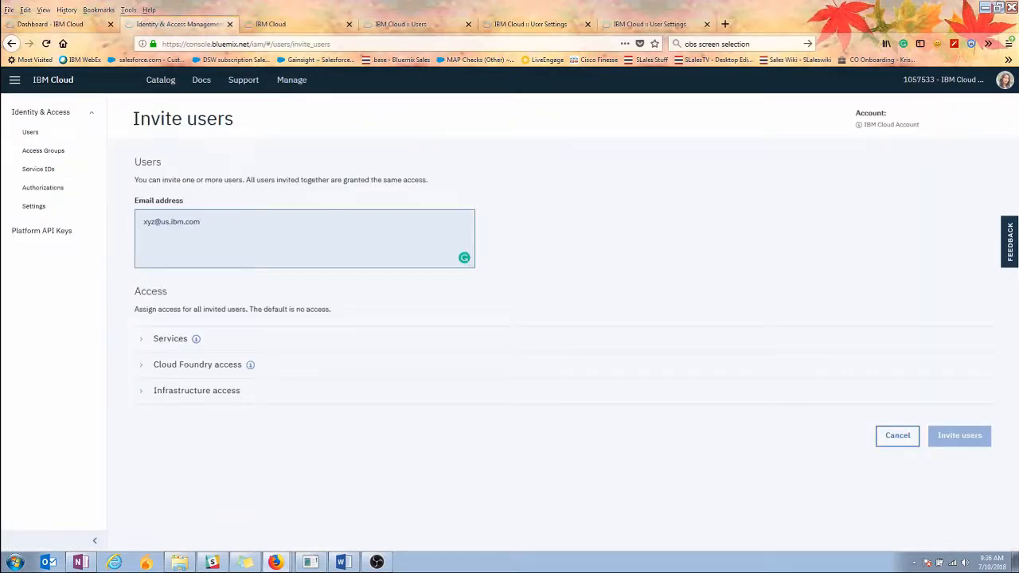
pyautogui.click(140, 391)
pyautogui.click(207, 459)
pyautogui.click(180, 506)
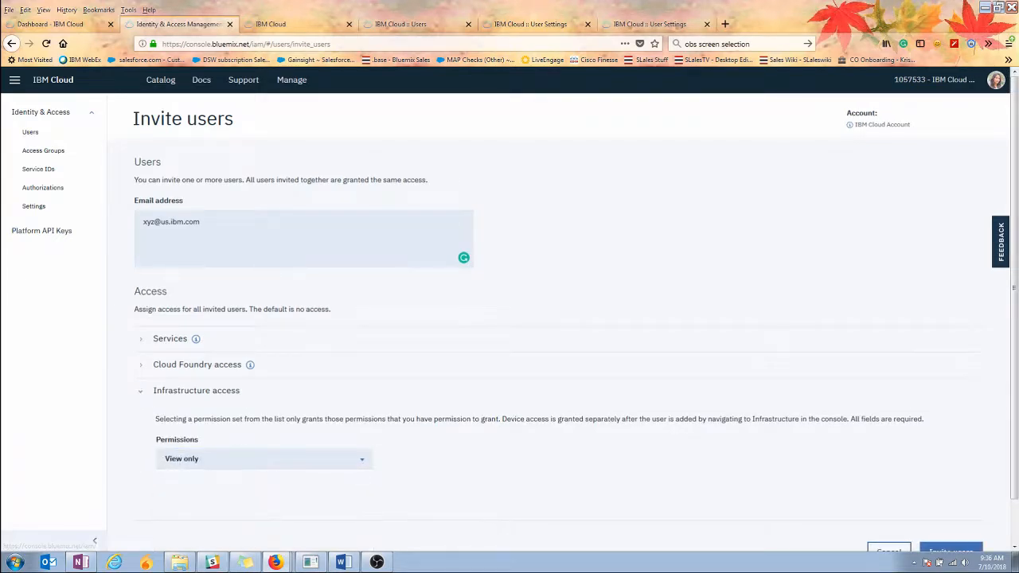
pyautogui.scroll(-2, 510, 398)
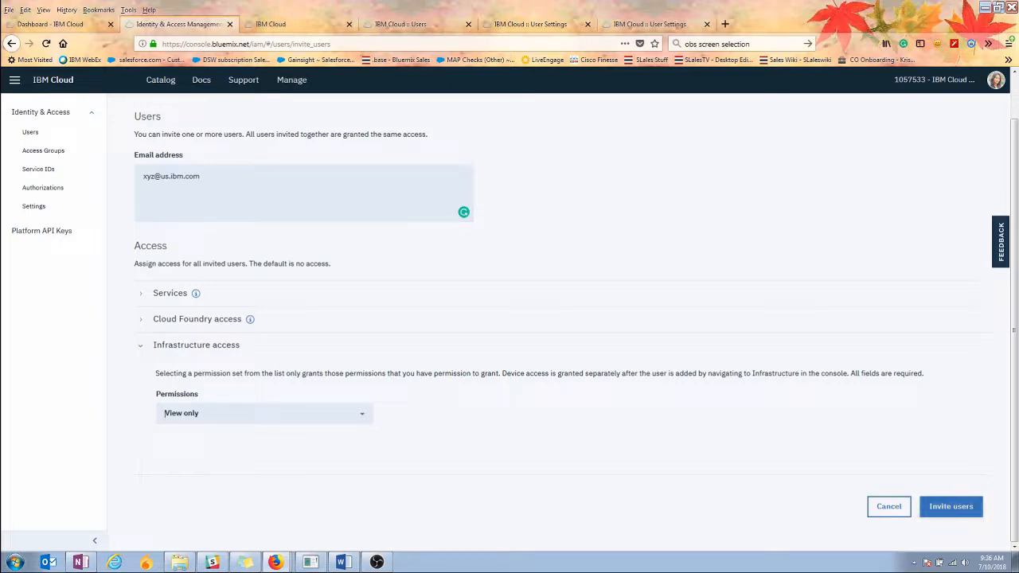
# Go to the Infrastructure console and open the account's user list
pyautogui.click(14, 80)
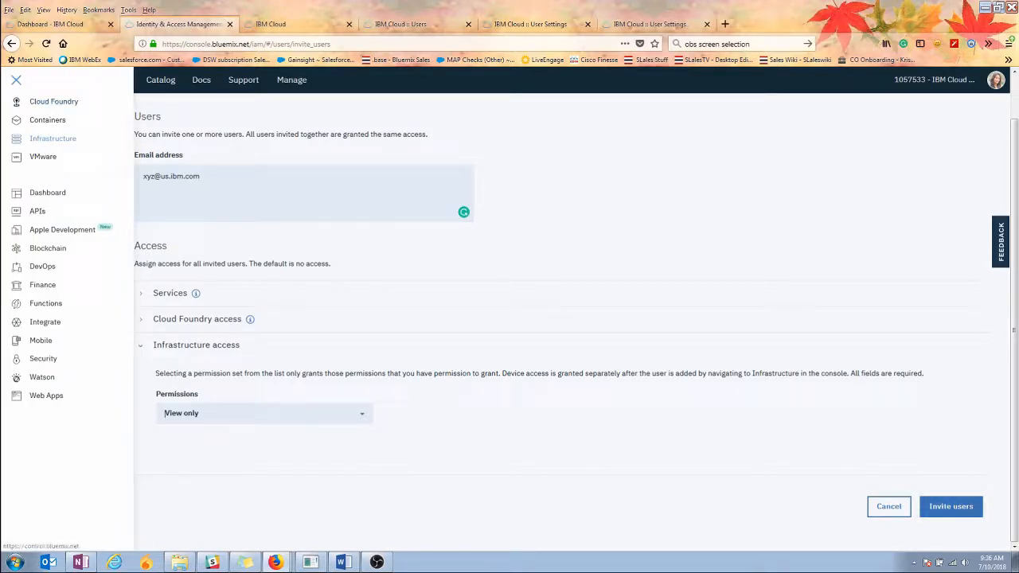
pyautogui.click(52, 138)
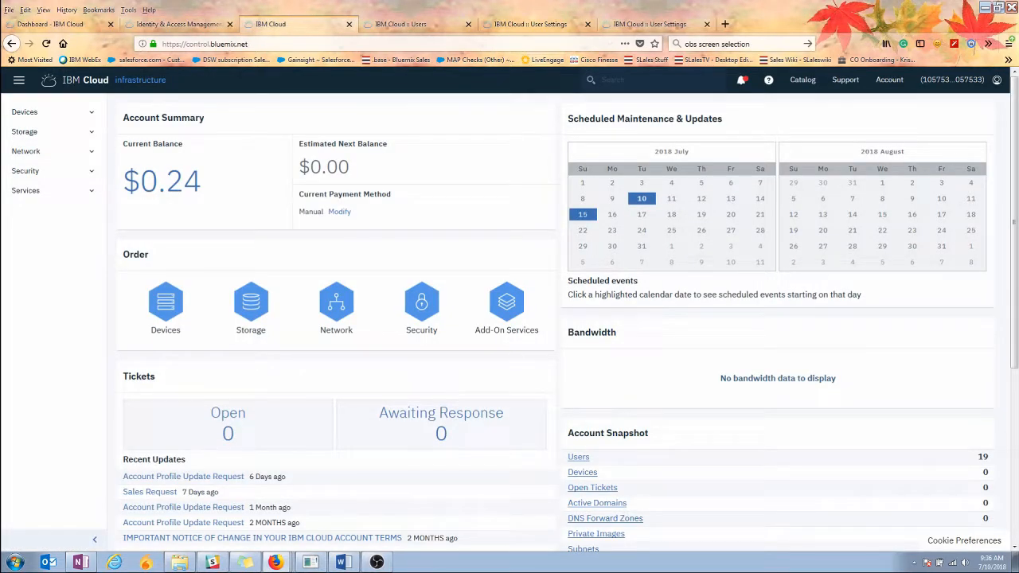
pyautogui.moveTo(890, 80)
pyautogui.moveTo(836, 188)
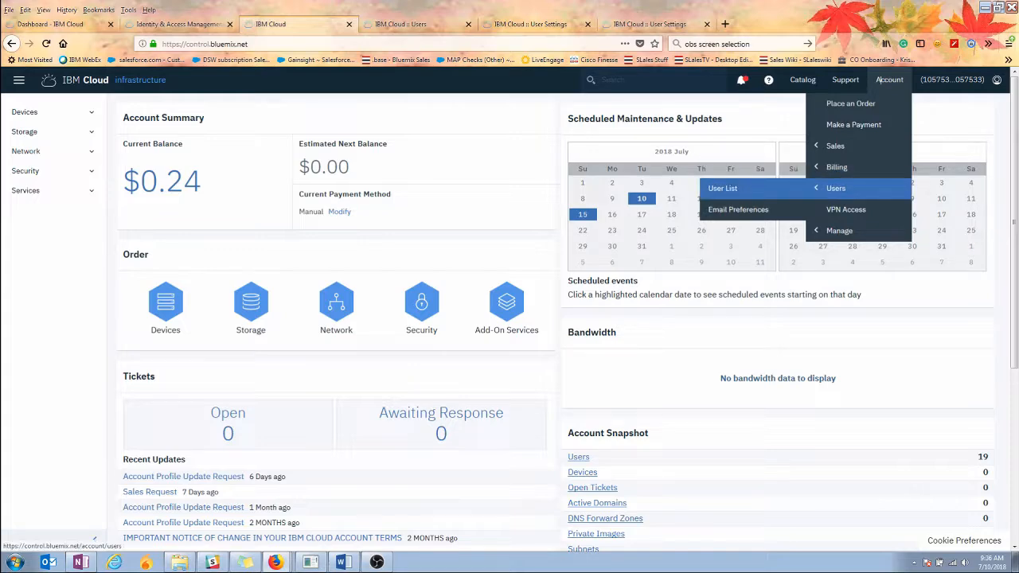
pyautogui.hotkey('ctrl', 'Tab')
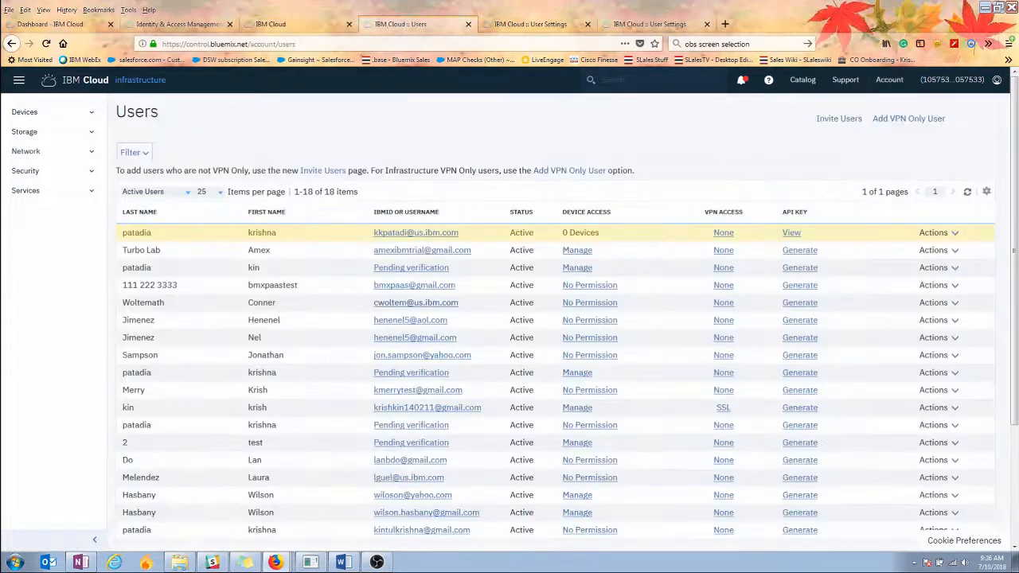
# Open the portal permissions of the fifth user in the list and show the Account permissions
pyautogui.click(416, 302)
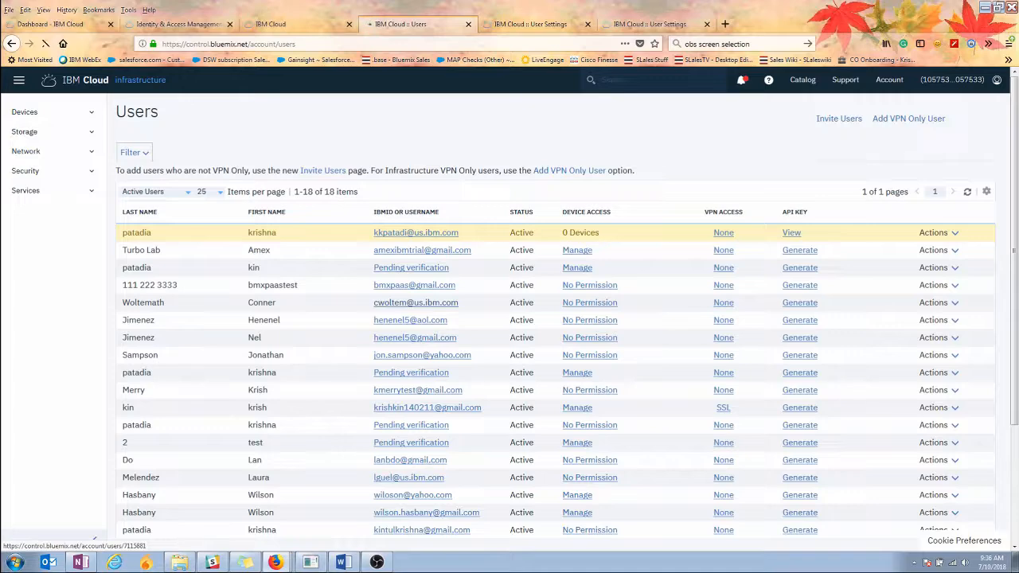
pyautogui.hotkey('ctrl', 'Tab')
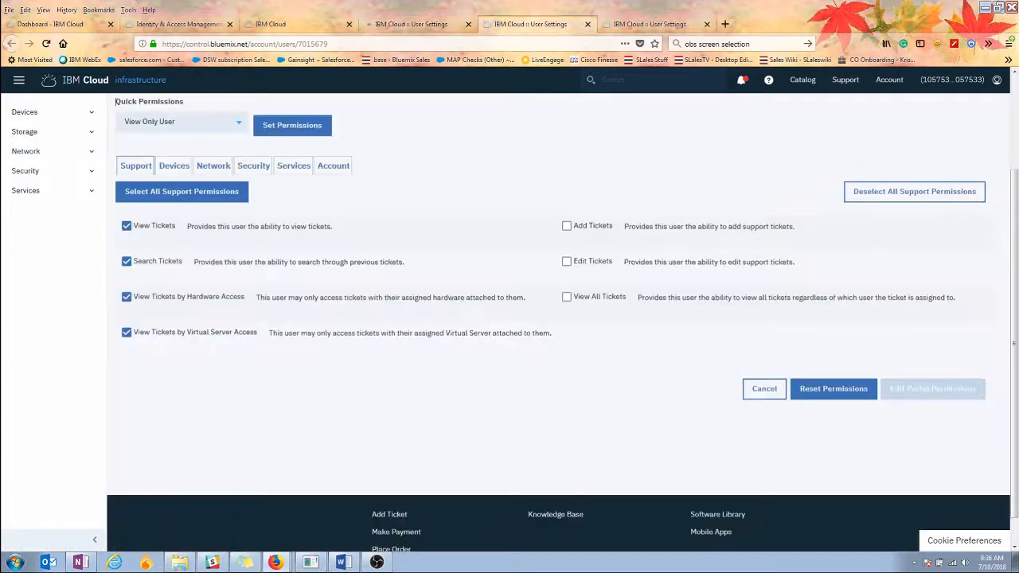
pyautogui.scroll(3, 558, 318)
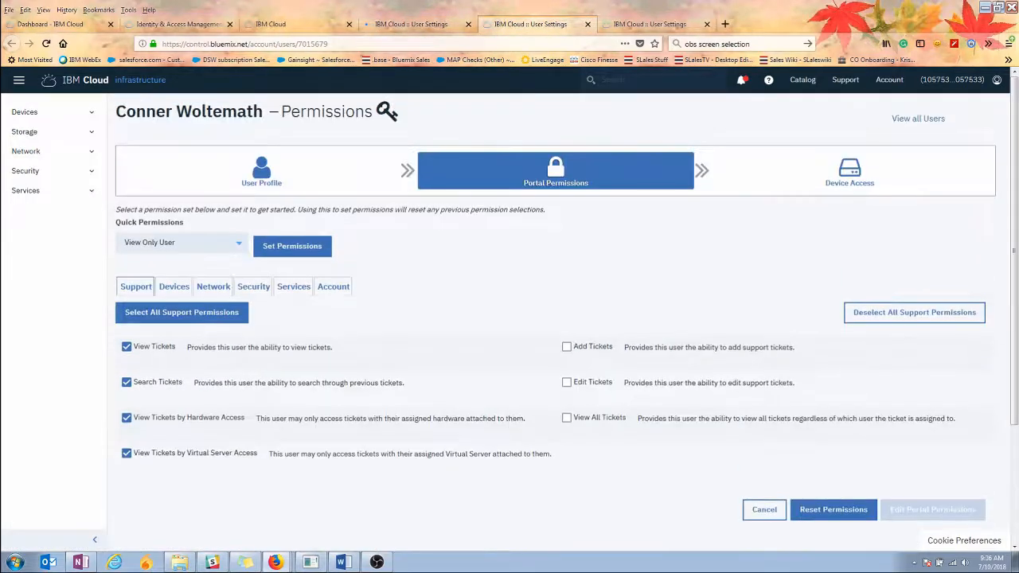
pyautogui.click(556, 171)
pyautogui.click(334, 287)
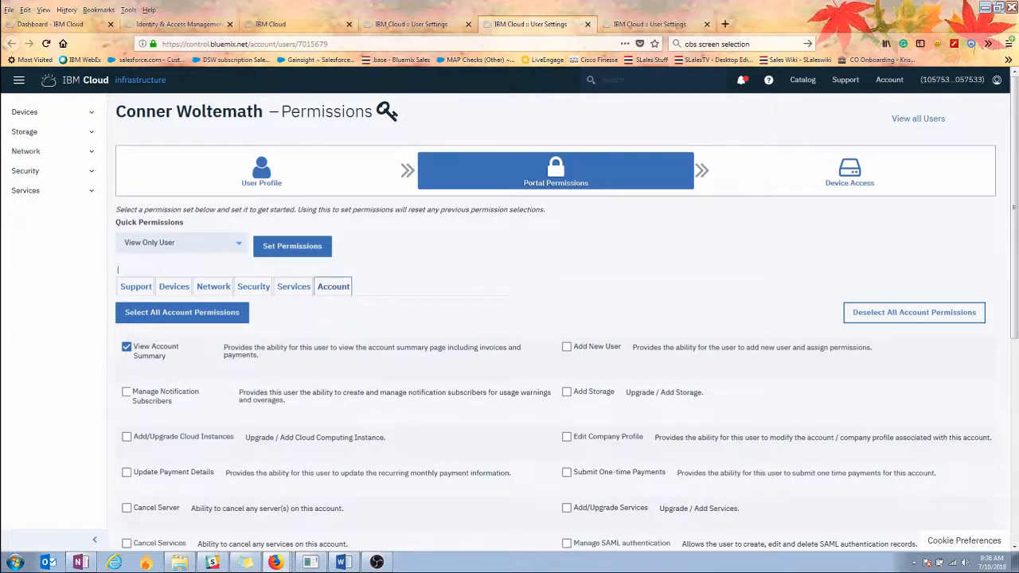
# Grant the user the Update Payment Details and Submit One-time Payments permissions and save the portal permissions
pyautogui.scroll(-3, 557, 359)
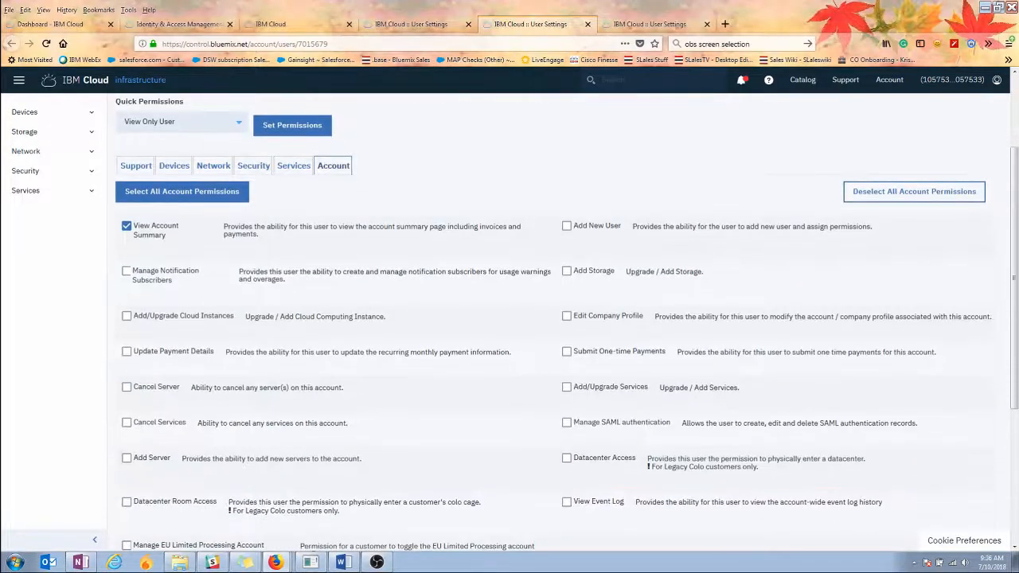
pyautogui.scroll(-1, 557, 319)
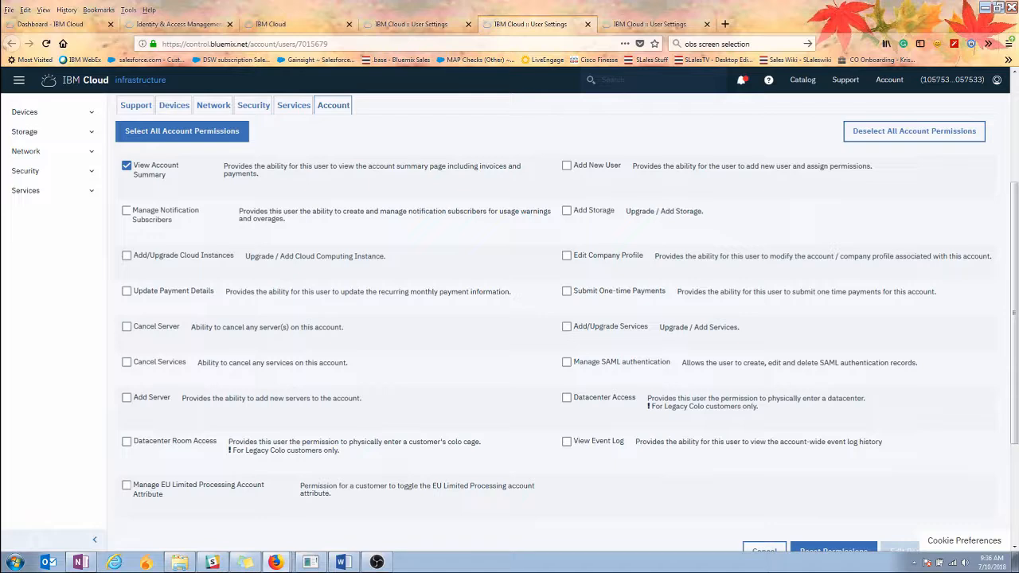
pyautogui.click(567, 292)
pyautogui.click(127, 291)
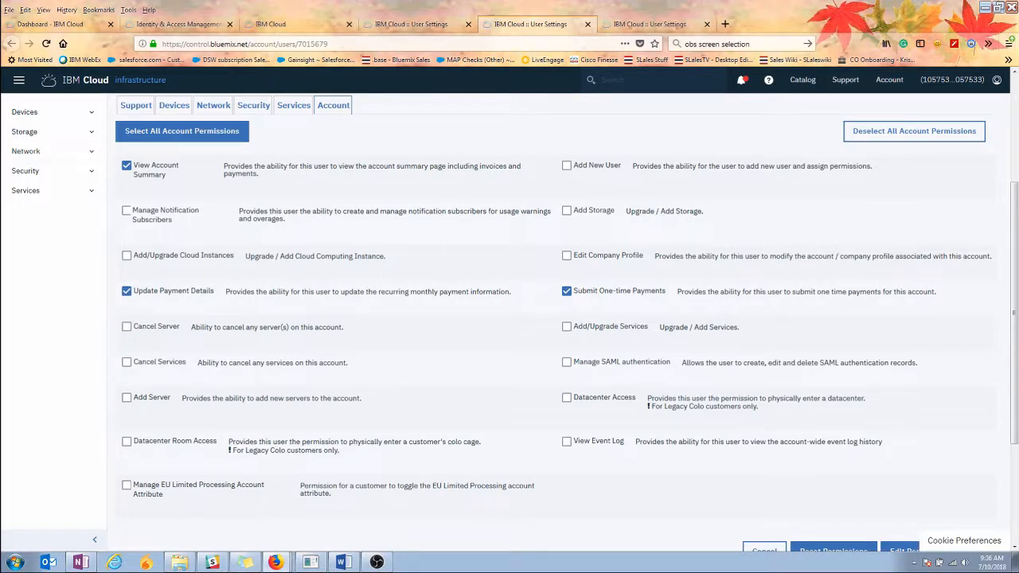
pyautogui.scroll(-3, 557, 318)
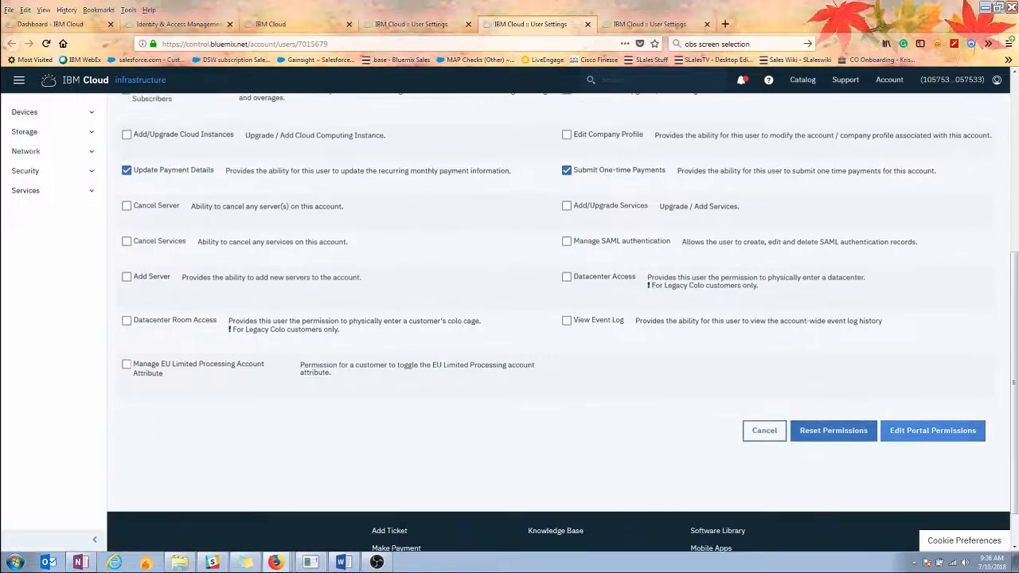
pyautogui.click(932, 430)
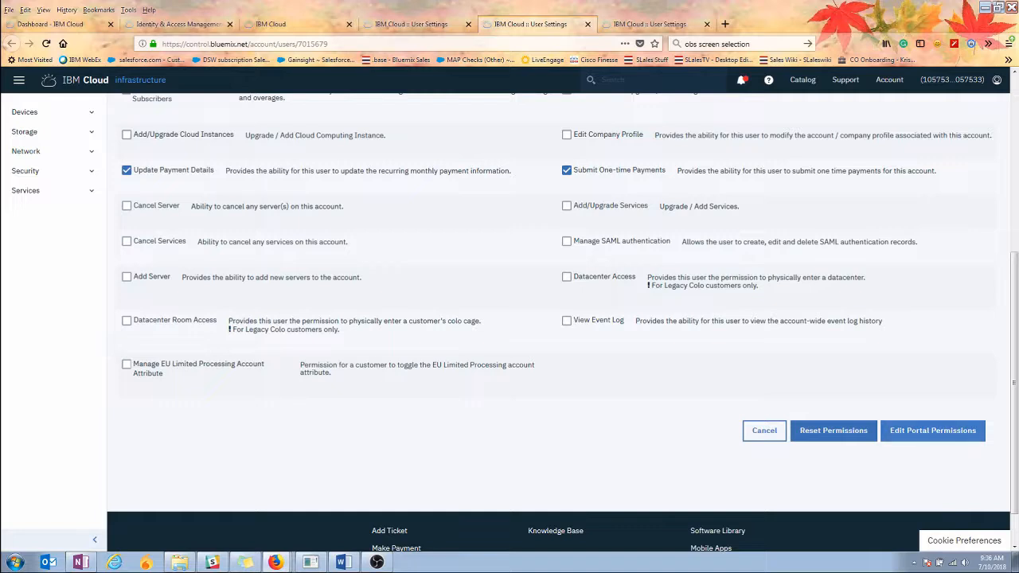
pyautogui.click(932, 431)
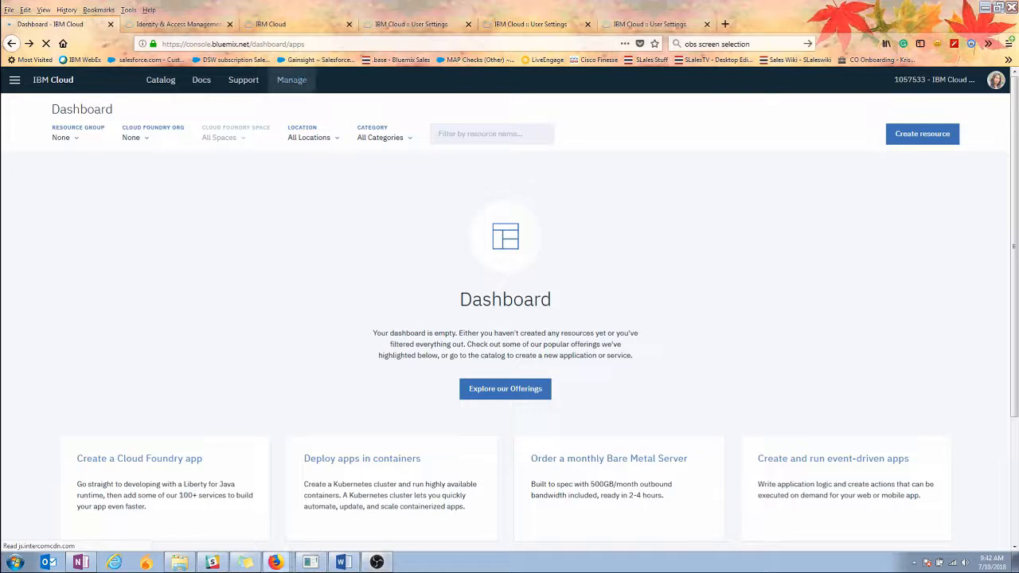
# Open the account's Users list and go to the access type choices for assigning access to the seventh user
pyautogui.click(292, 79)
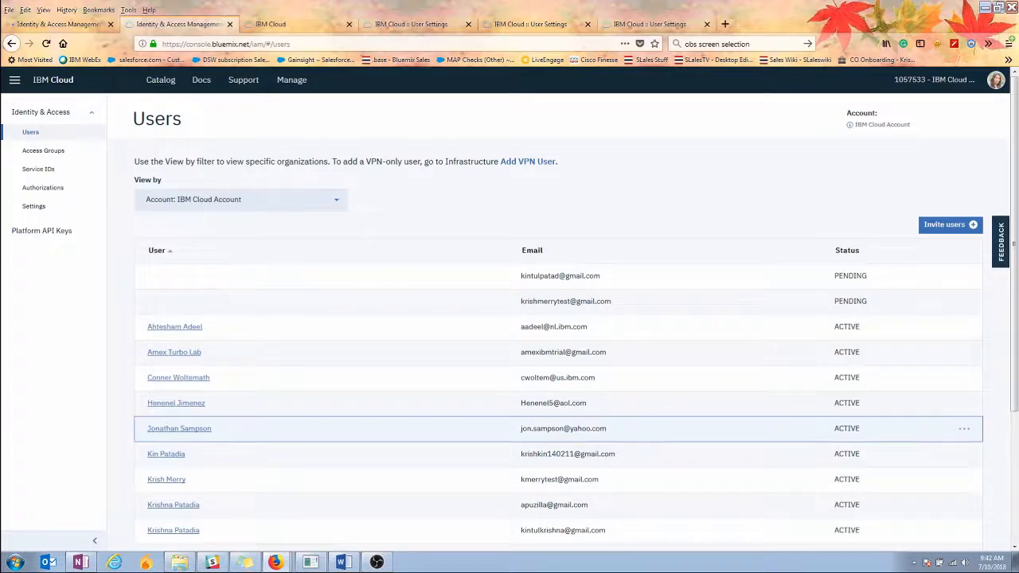
pyautogui.click(964, 428)
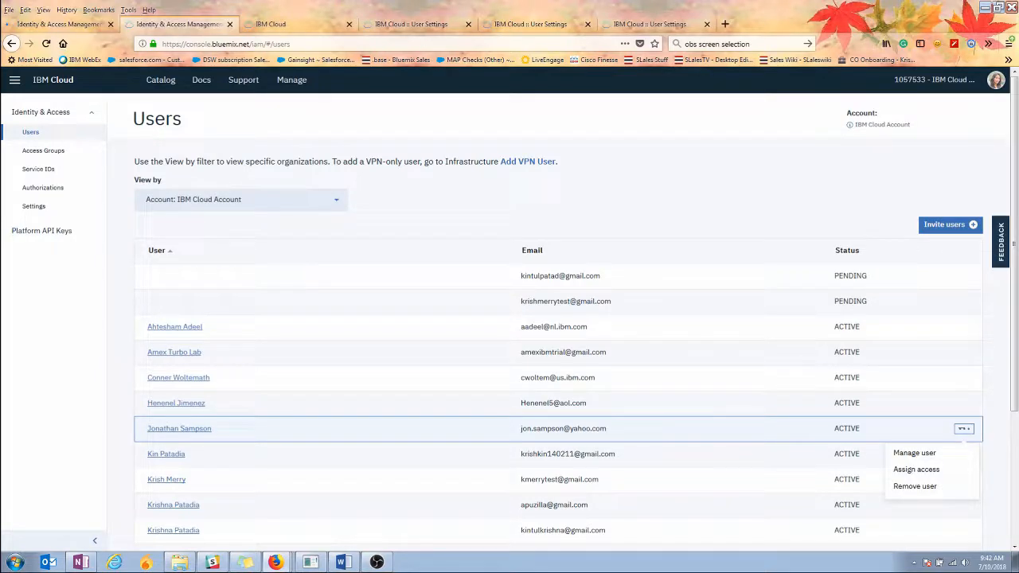
pyautogui.click(914, 453)
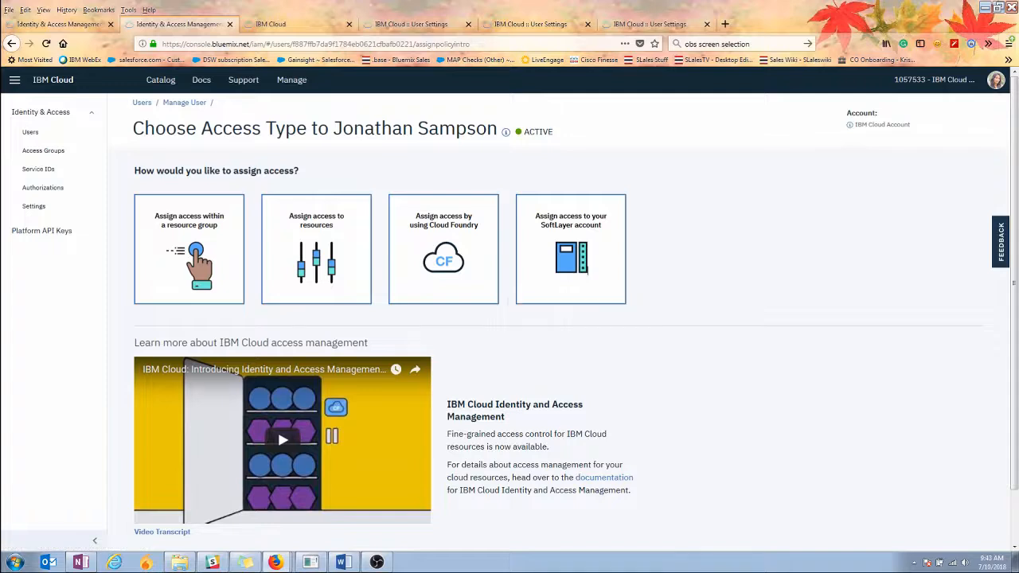
pyautogui.scroll(-2, 277, 428)
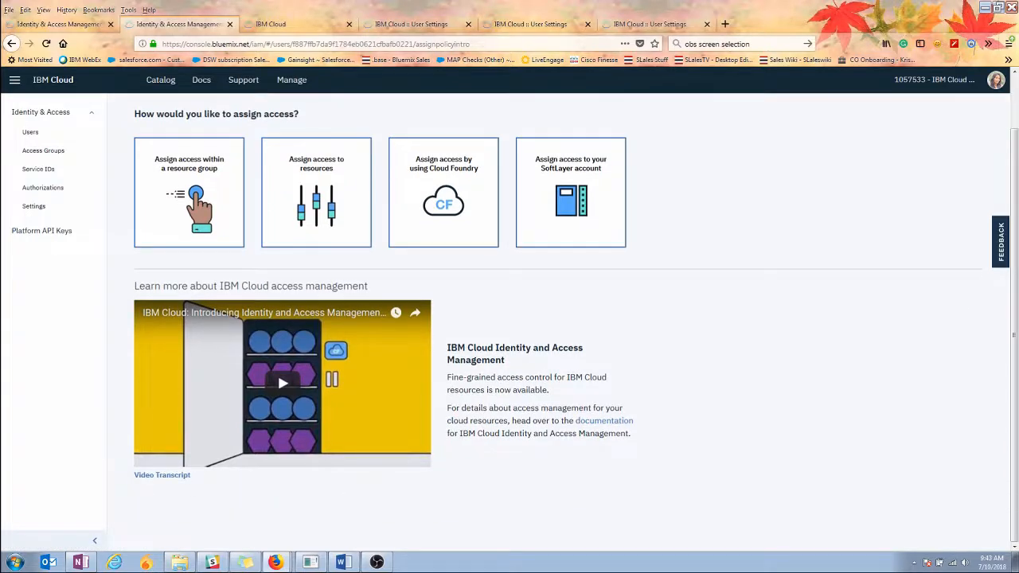